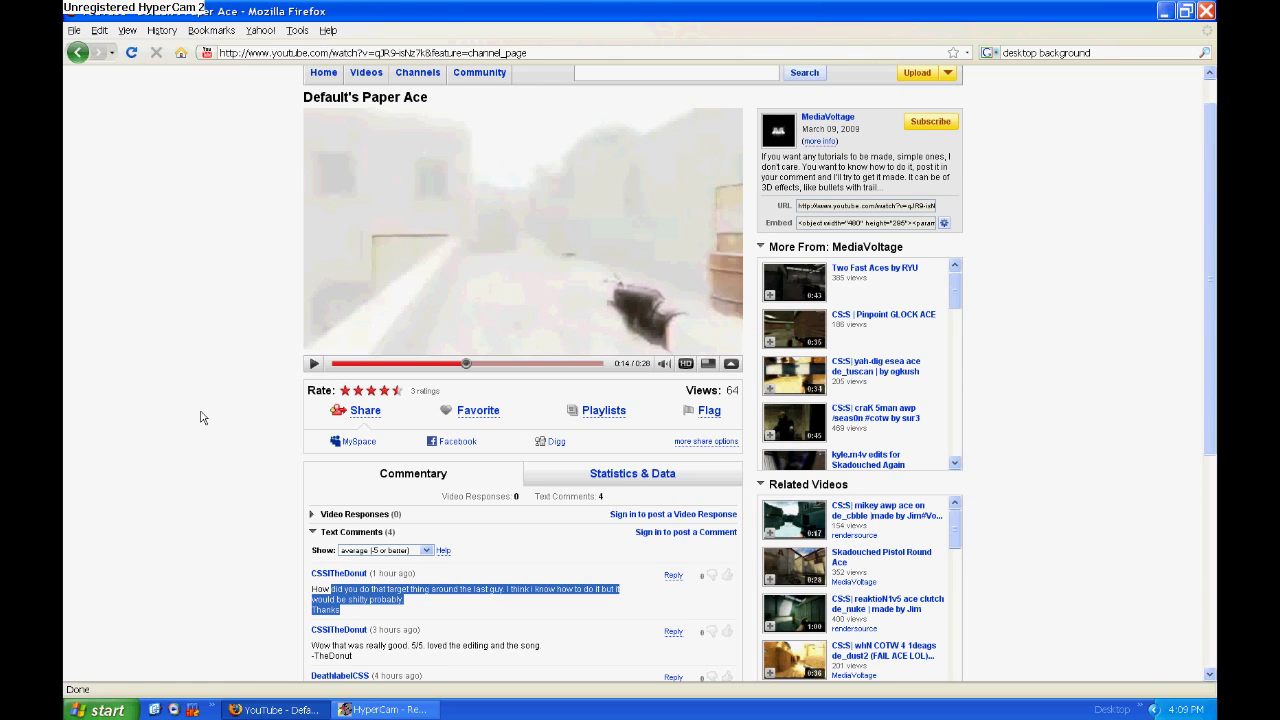
# Play the Default's Paper Ace video to view its effect, and pause it
pyautogui.click(313, 363)
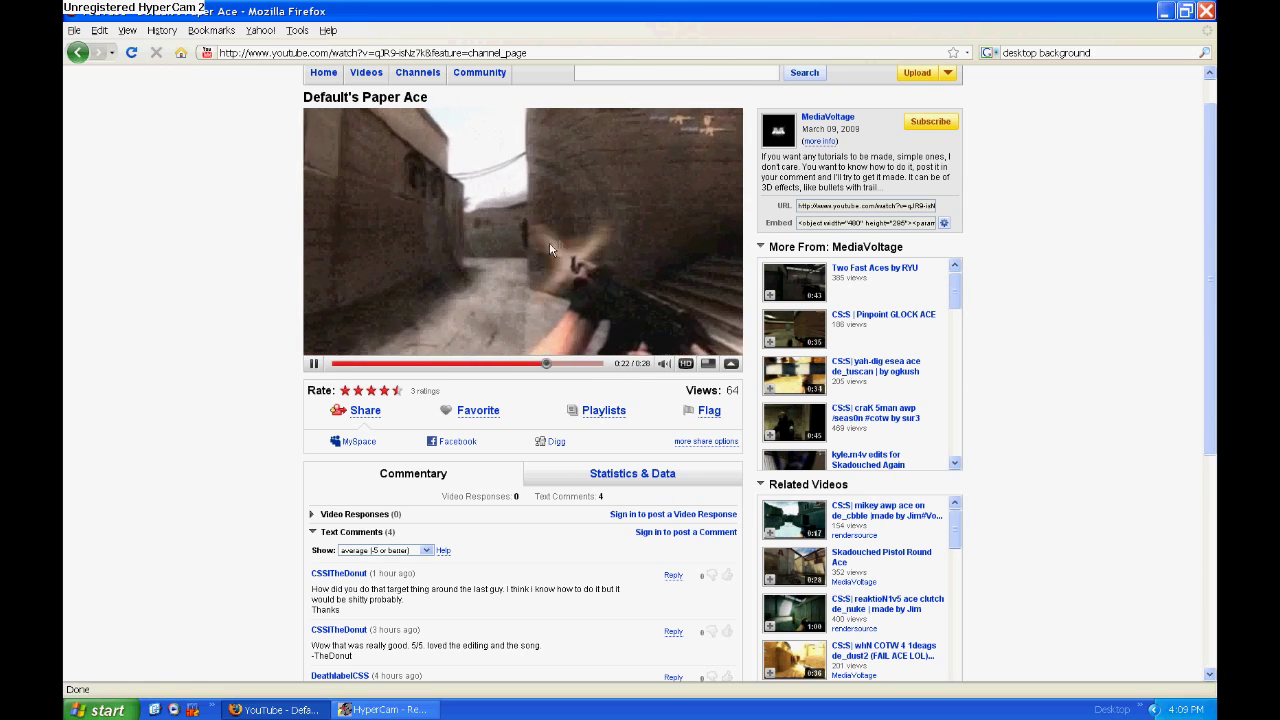
pyautogui.click(314, 364)
# Minimize the browser and launch Adobe Photoshop CS2
pyautogui.click(272, 709)
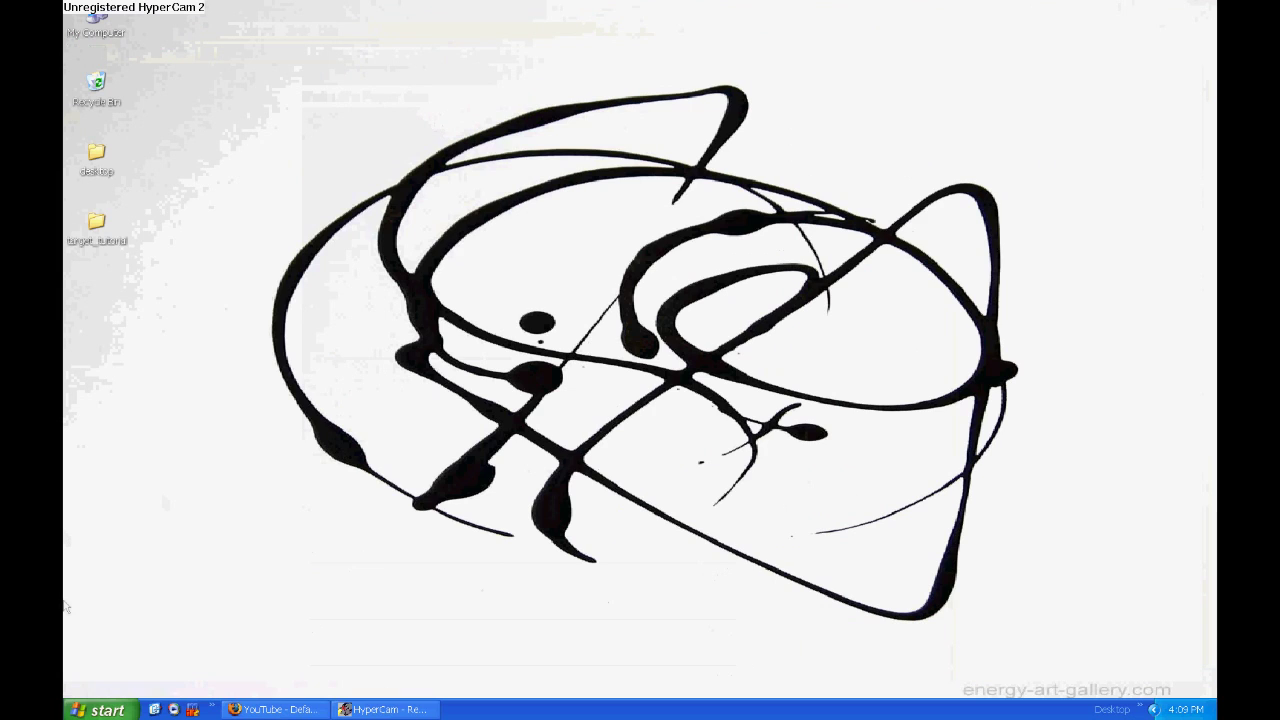
pyautogui.click(124, 705)
pyautogui.click(124, 702)
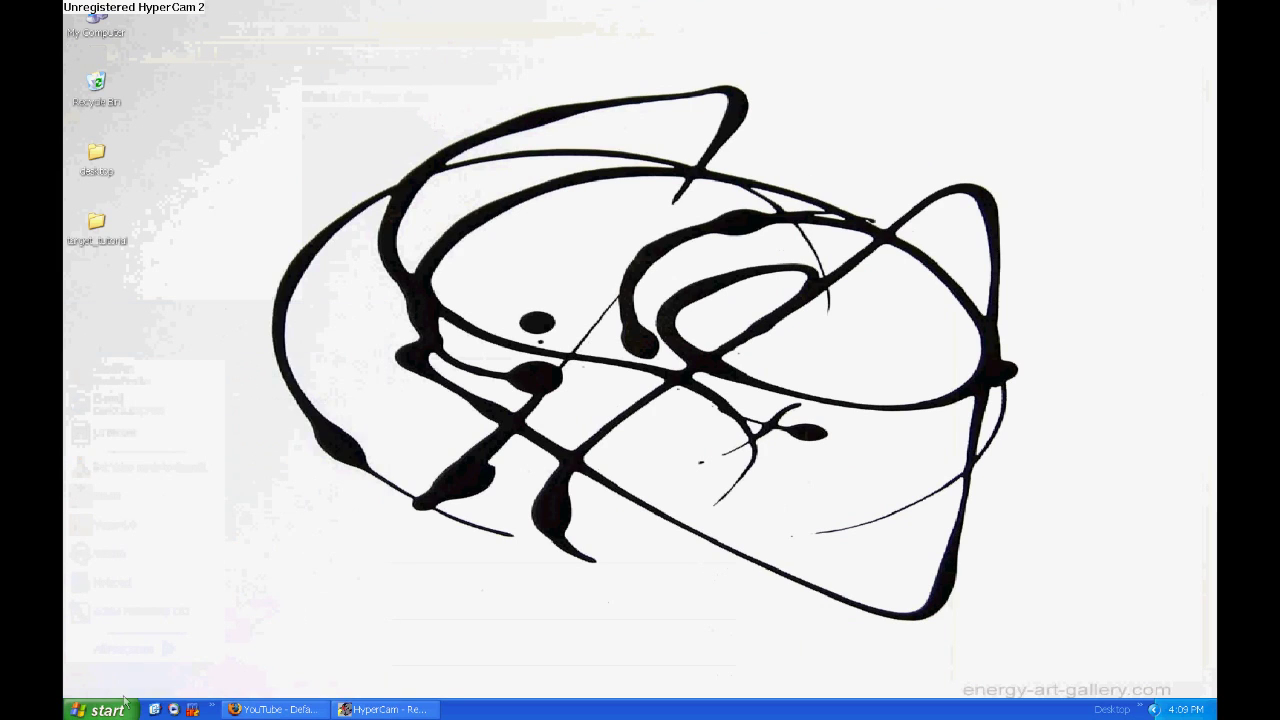
pyautogui.click(210, 709)
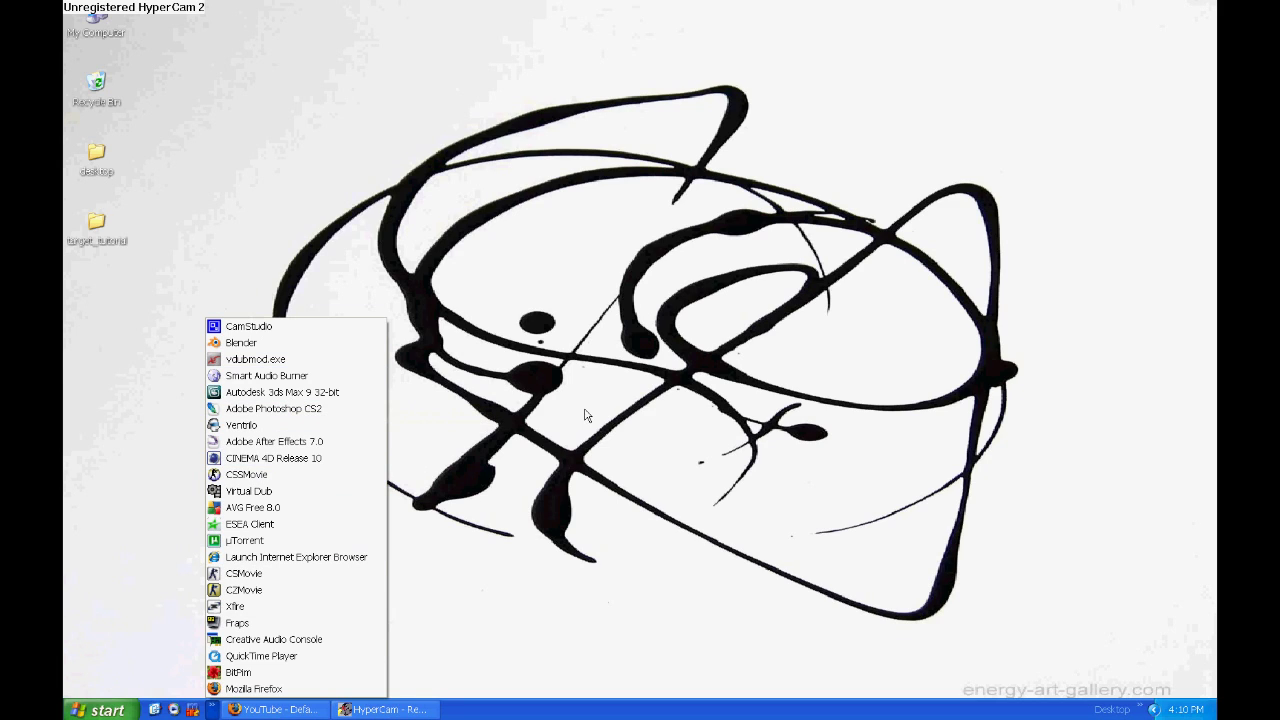
pyautogui.click(335, 408)
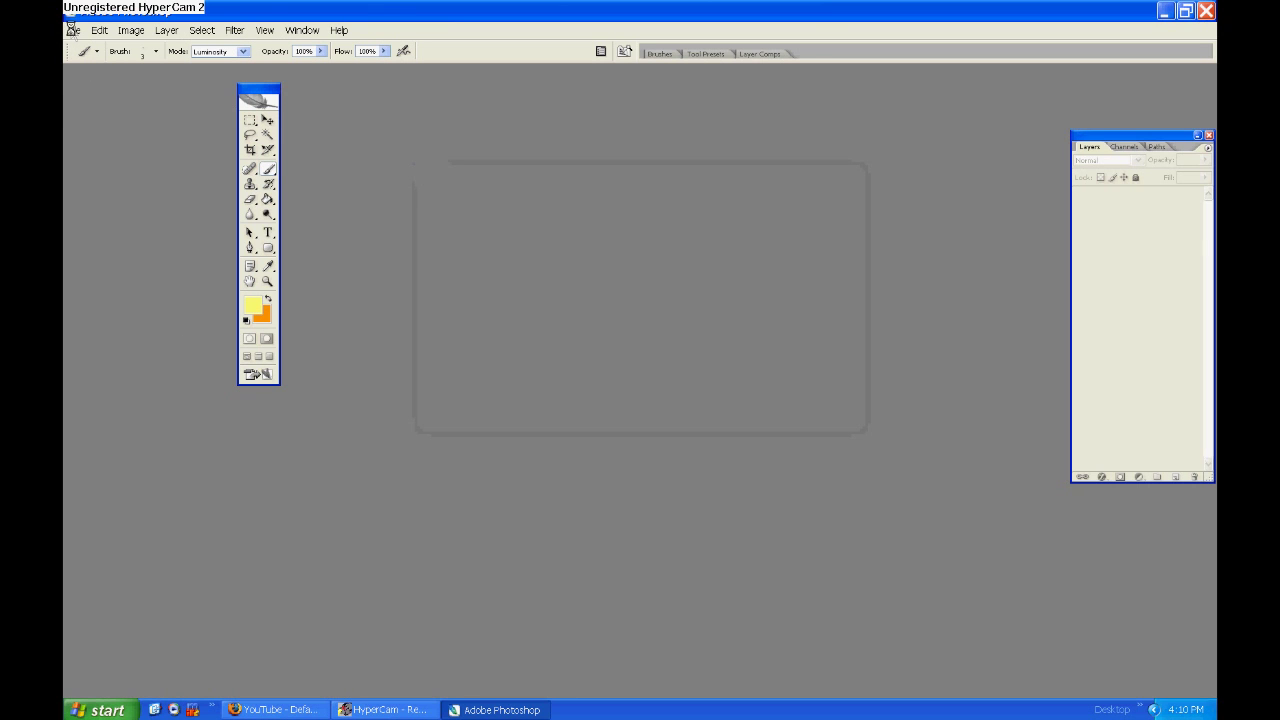
# Create a new 1280 x 720 pixel RGB document at 72 pixels/inch with a transparent background
pyautogui.click(72, 30)
pyautogui.click(100, 45)
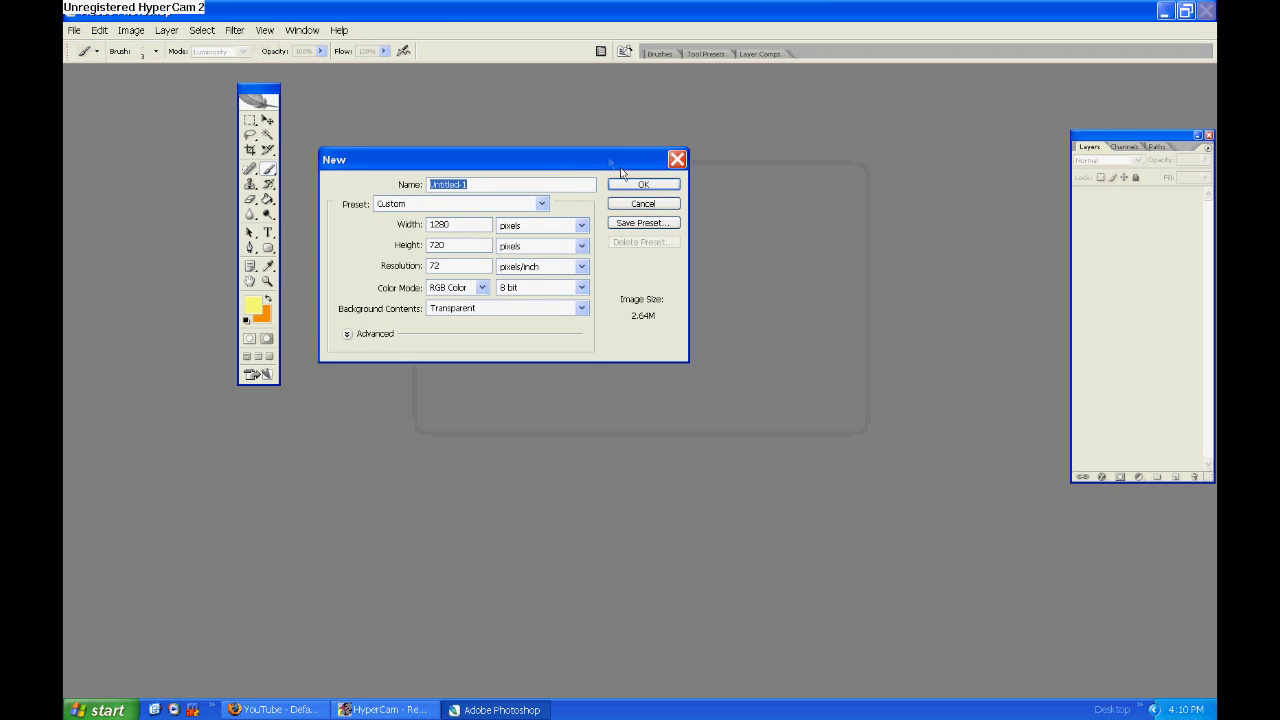
pyautogui.click(643, 186)
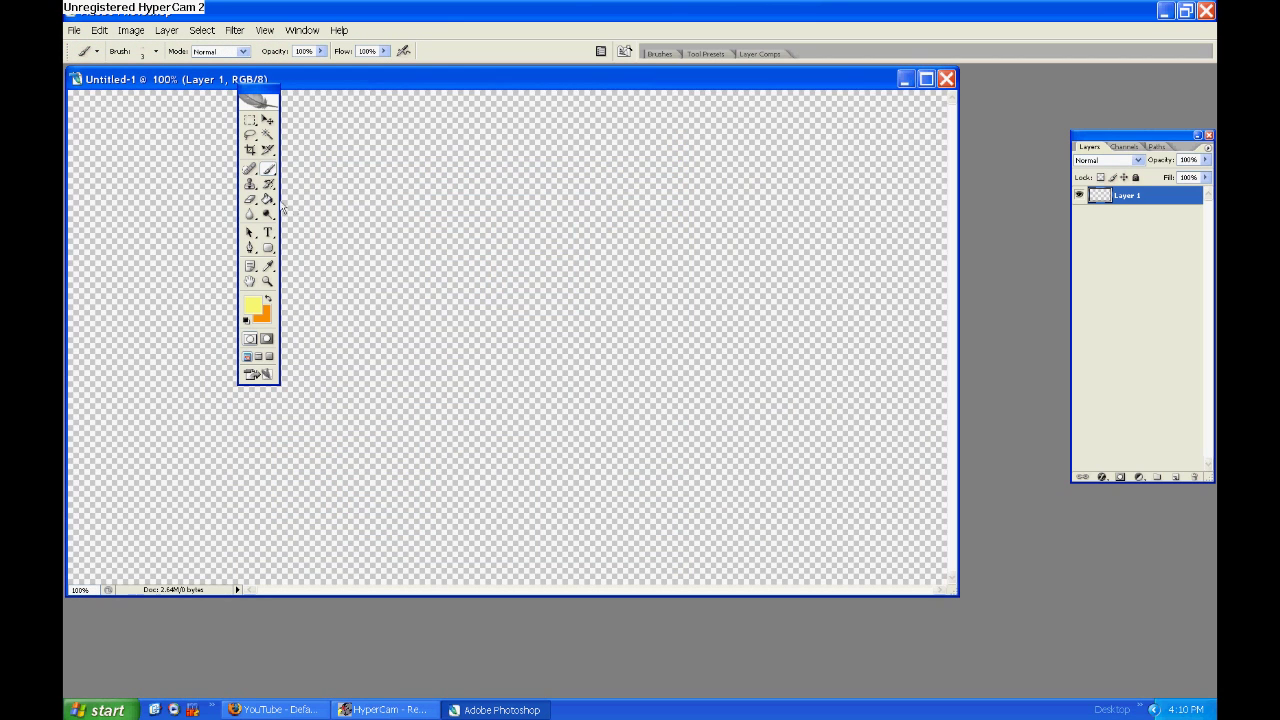
pyautogui.click(268, 249)
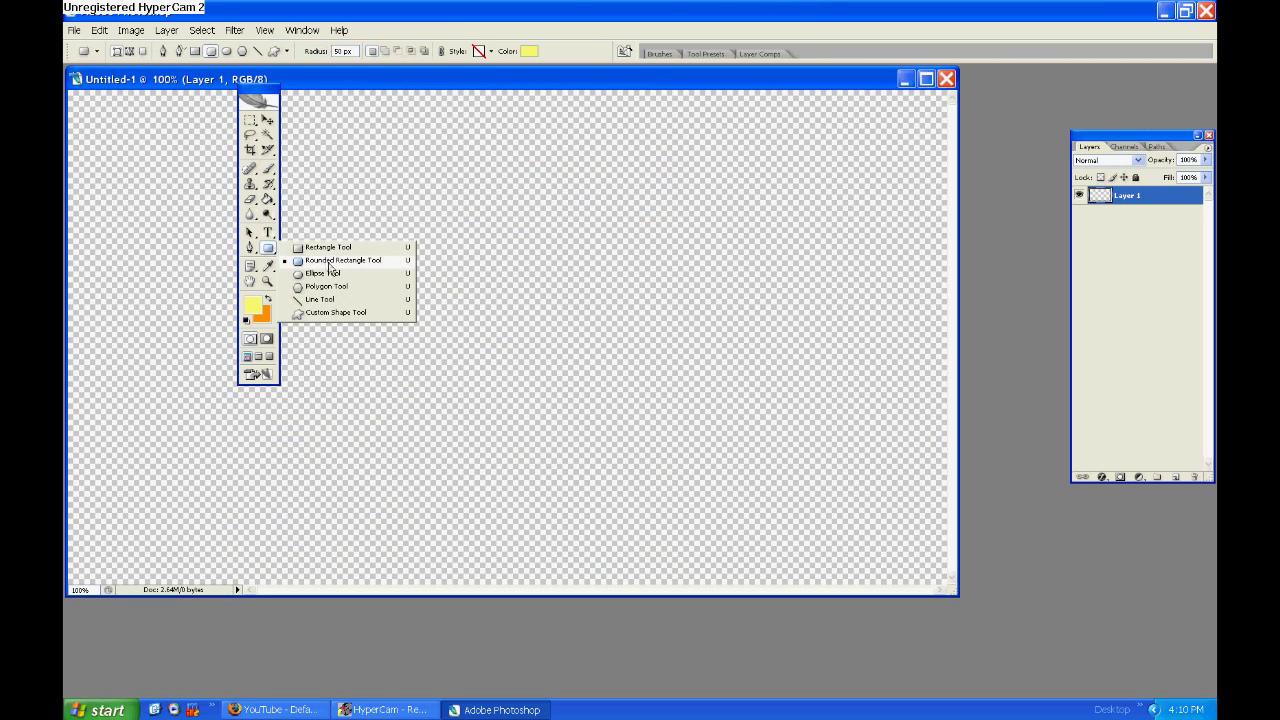
pyautogui.click(268, 170)
pyautogui.click(146, 53)
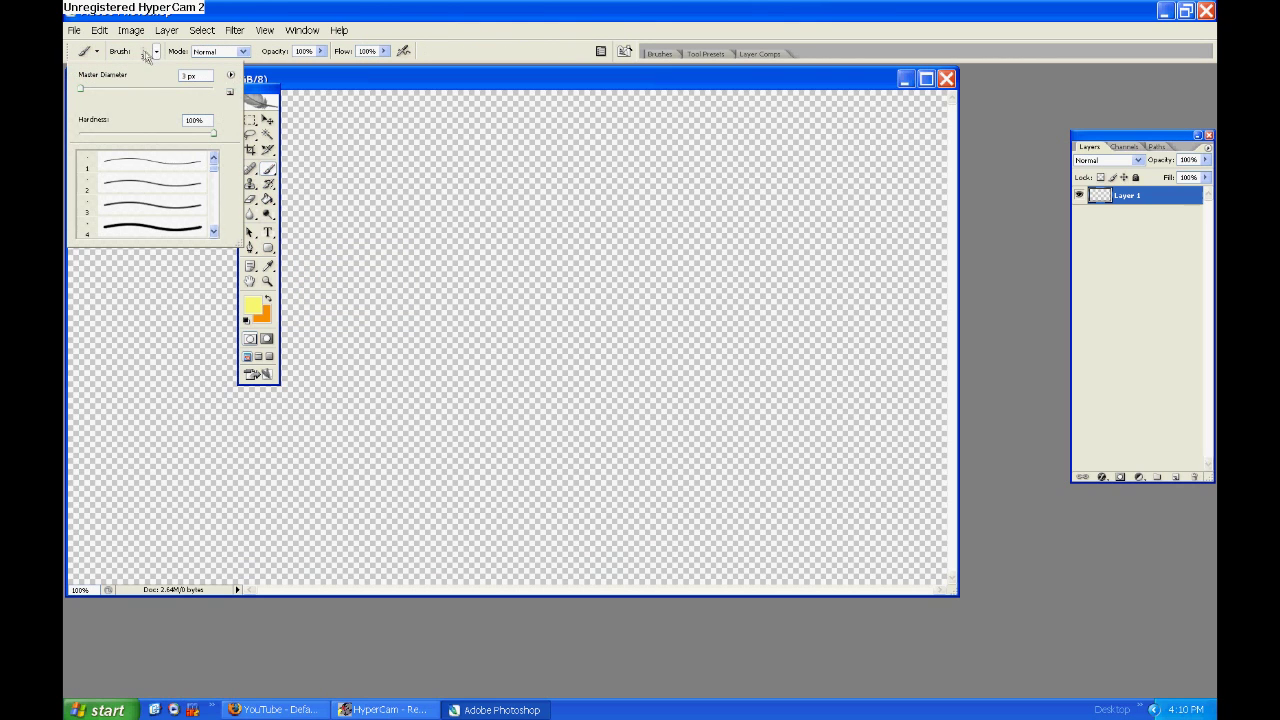
pyautogui.click(231, 75)
pyautogui.press('Escape')
pyautogui.press('Escape')
# Set the foreground color to a light periwinkle blue
pyautogui.click(254, 310)
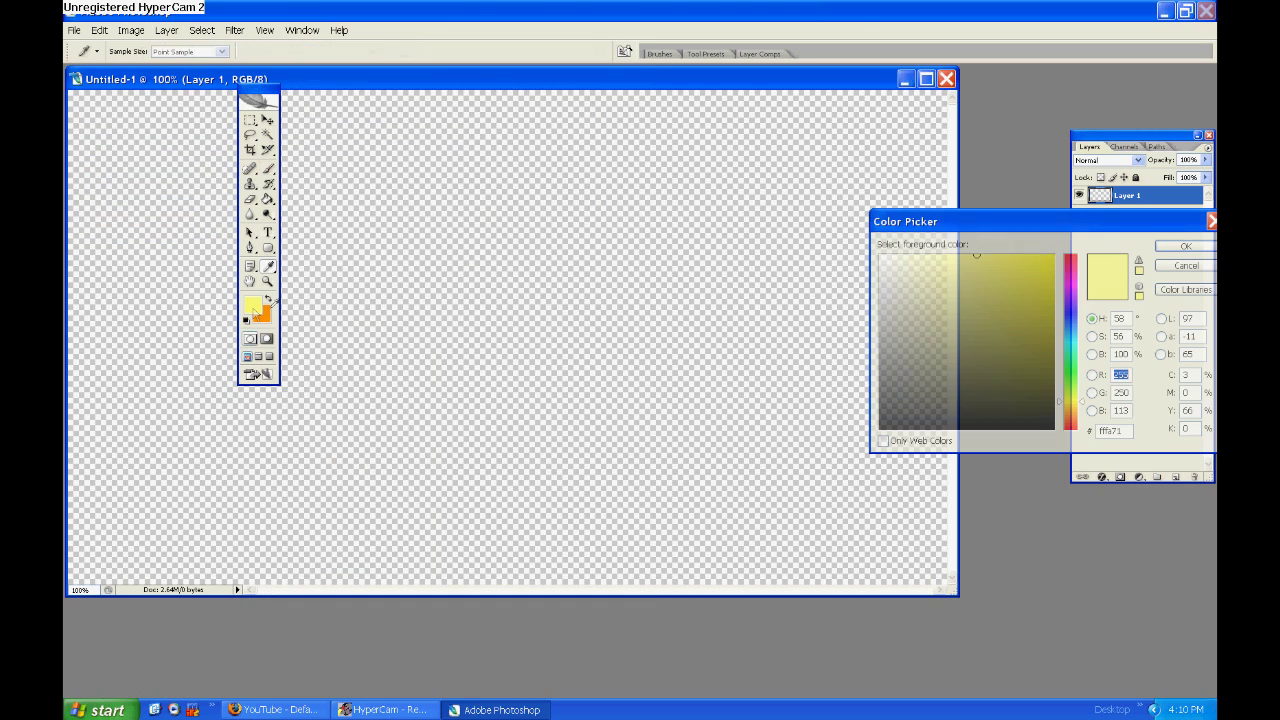
pyautogui.click(1059, 320)
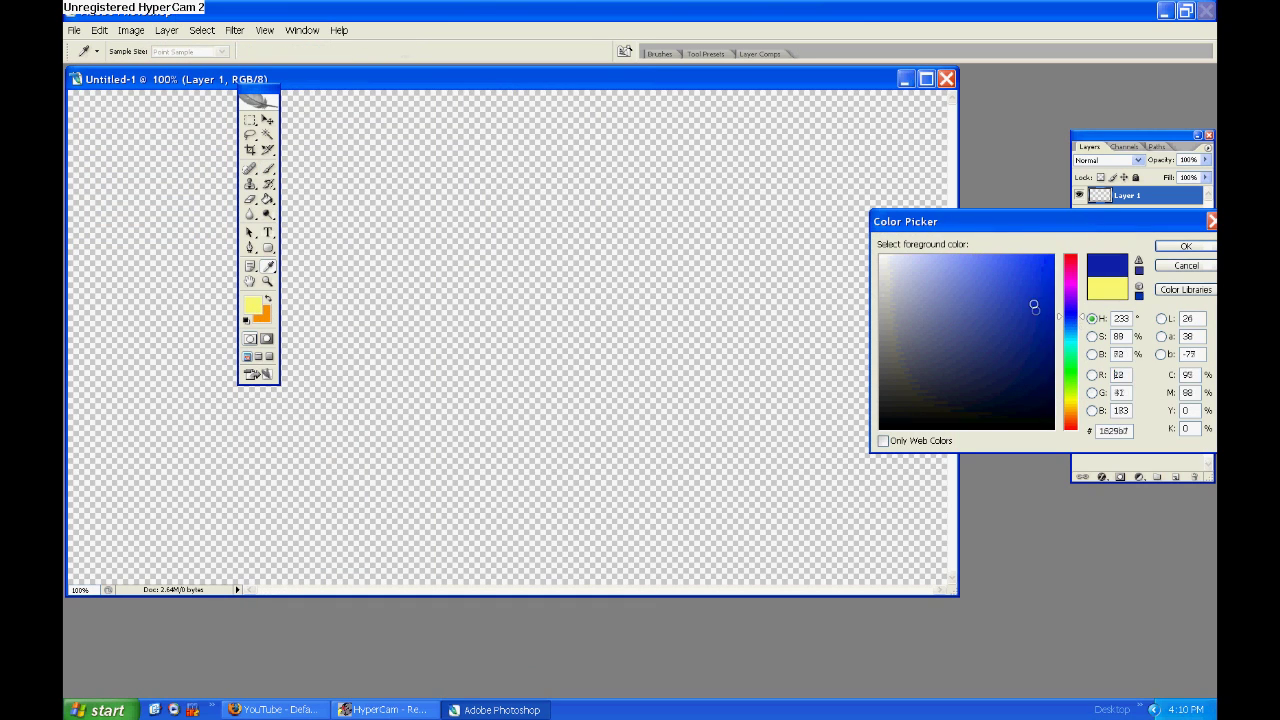
pyautogui.click(1185, 246)
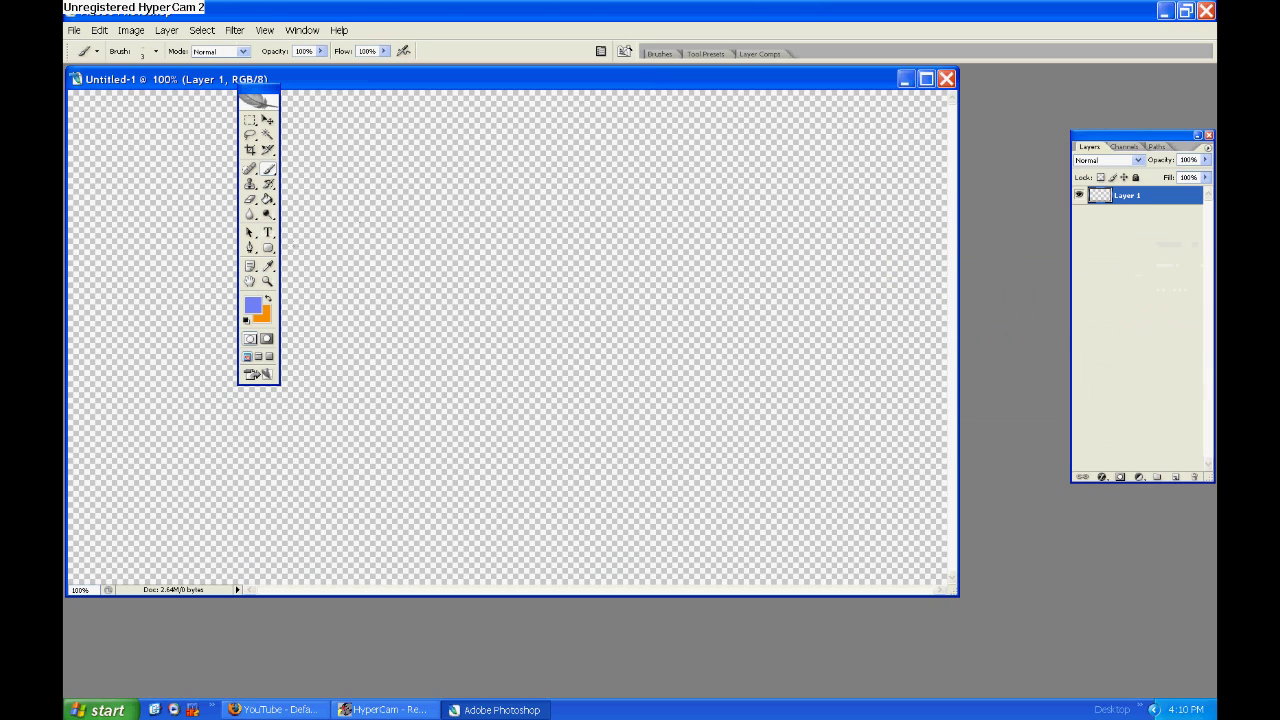
# Draw a large blue circle with the Ellipse Tool and rasterize its shape layer
pyautogui.click(268, 248)
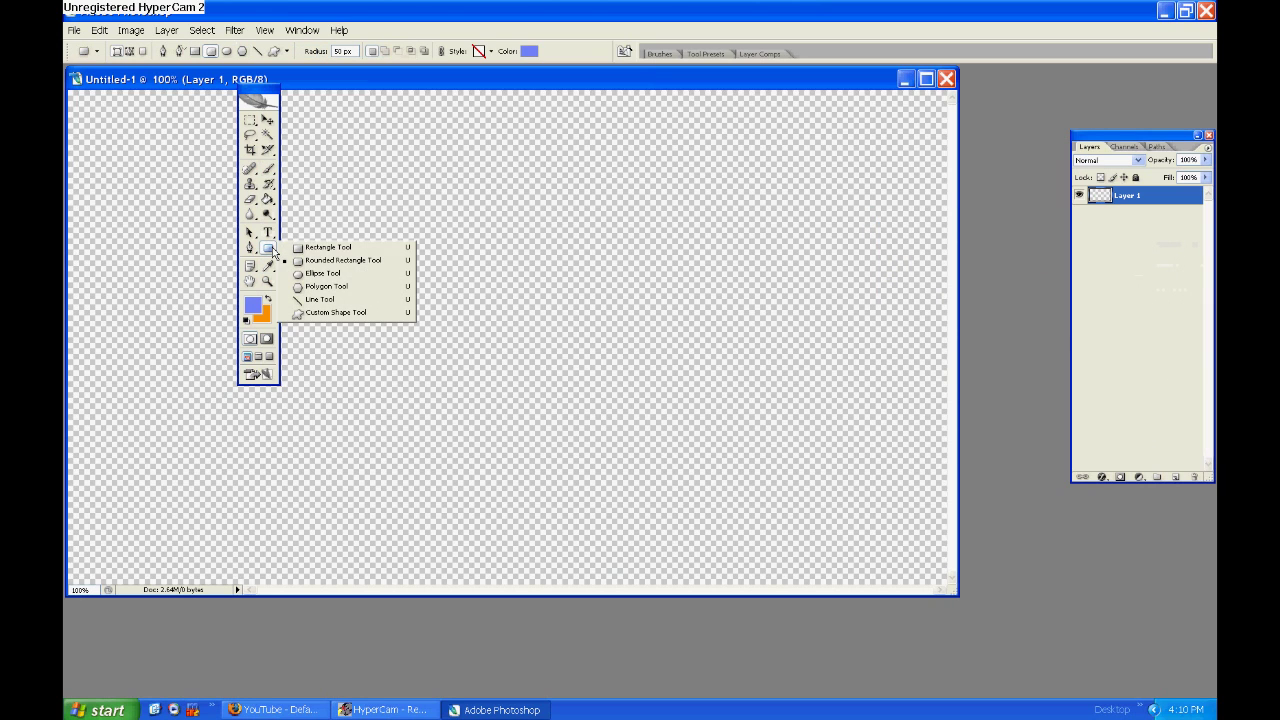
pyautogui.click(322, 273)
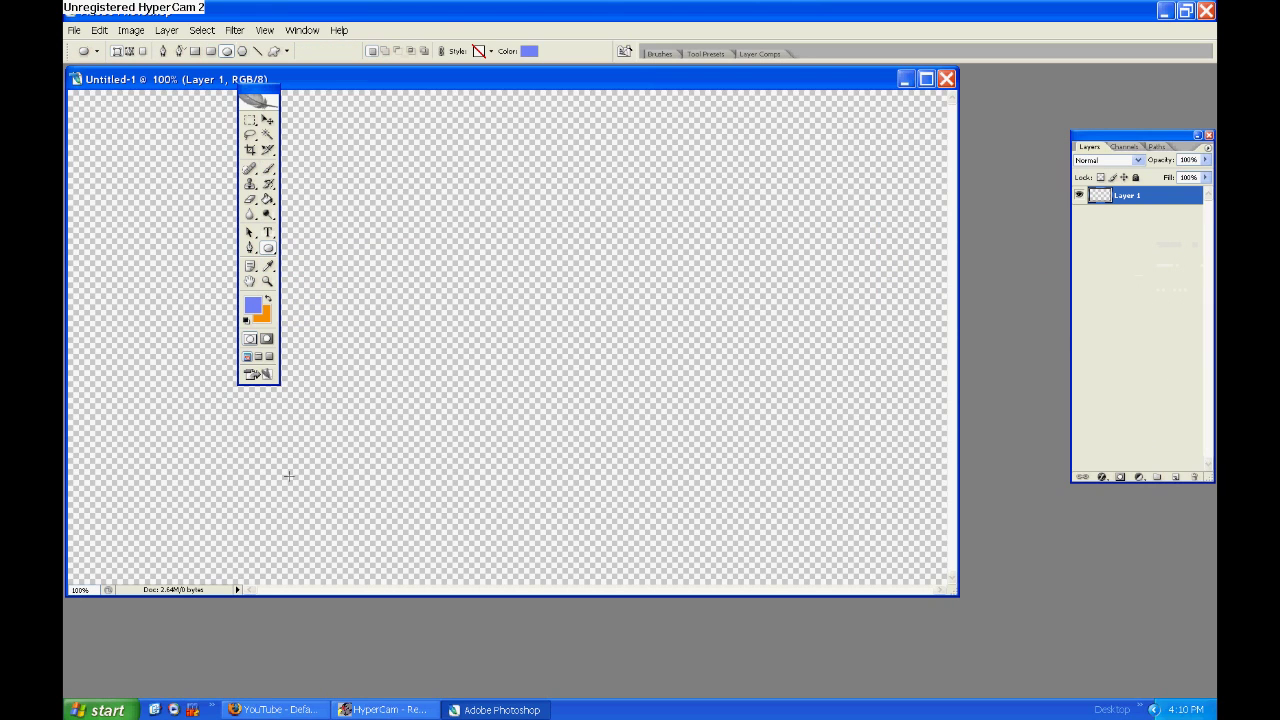
pyautogui.moveTo(295, 493); pyautogui.dragTo(723, 149)
pyautogui.click(268, 199)
pyautogui.click(537, 337)
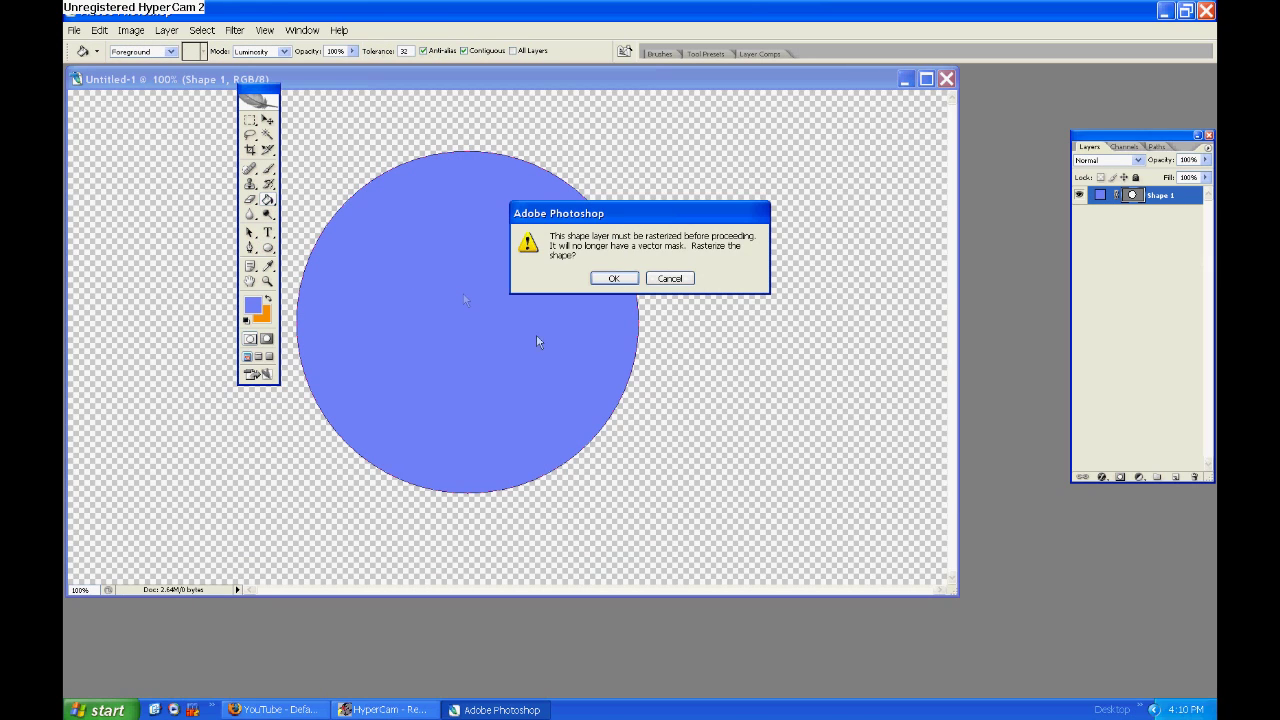
pyautogui.click(609, 279)
# Center the large circle horizontally and vertically on the whole canvas
pyautogui.click(267, 134)
pyautogui.click(267, 119)
pyautogui.hotkey('ctrl', 'a')
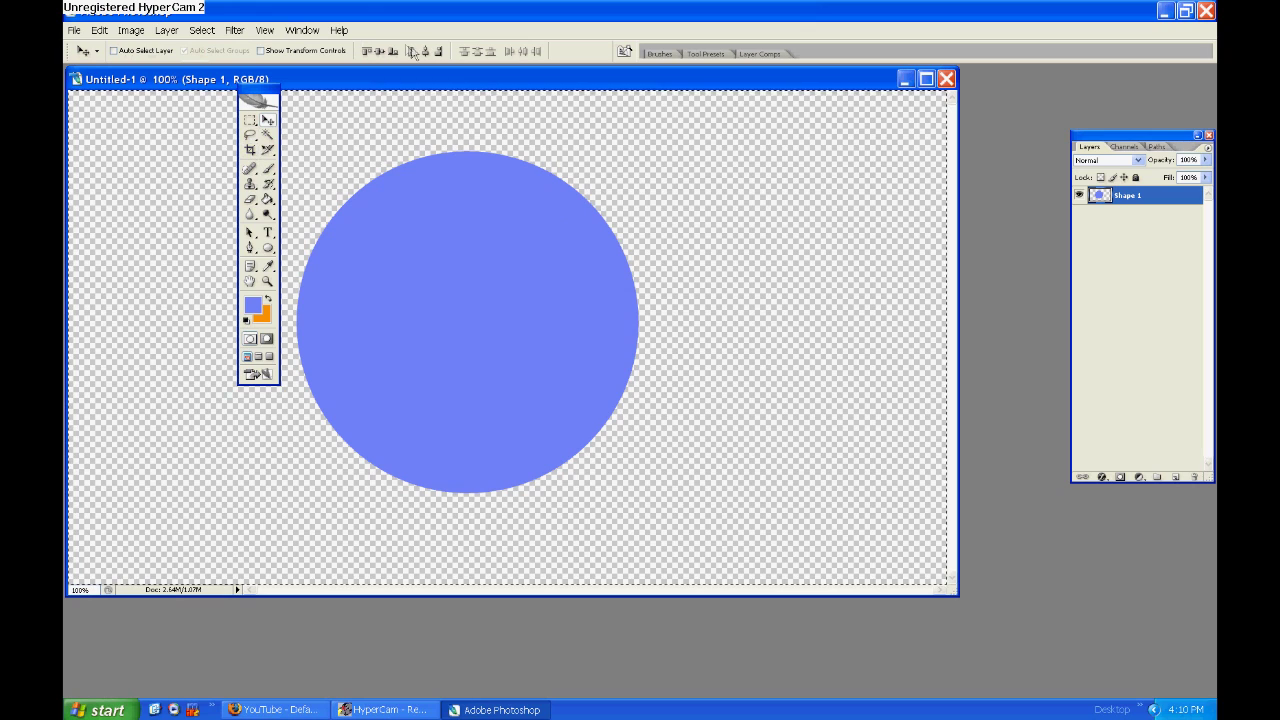
pyautogui.click(424, 51)
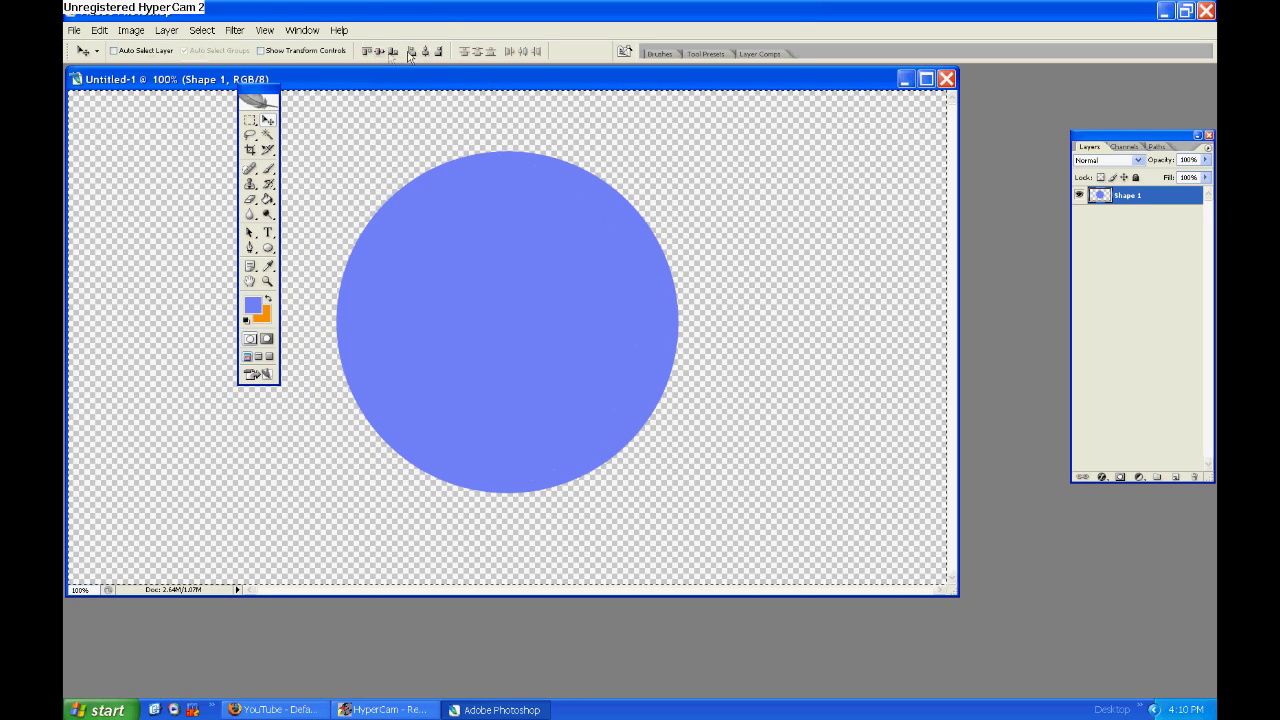
pyautogui.click(378, 51)
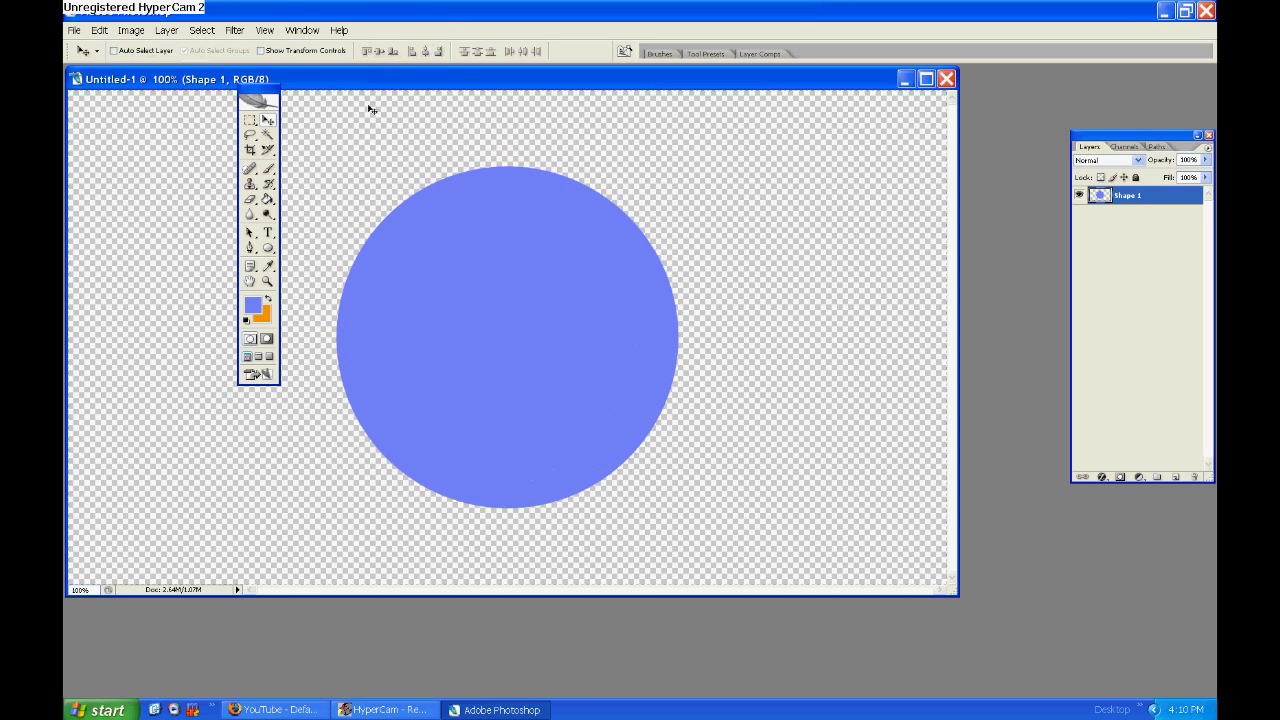
# Draw a second, smaller blue circle overlapping the large one and rasterize its shape layer
pyautogui.click(267, 248)
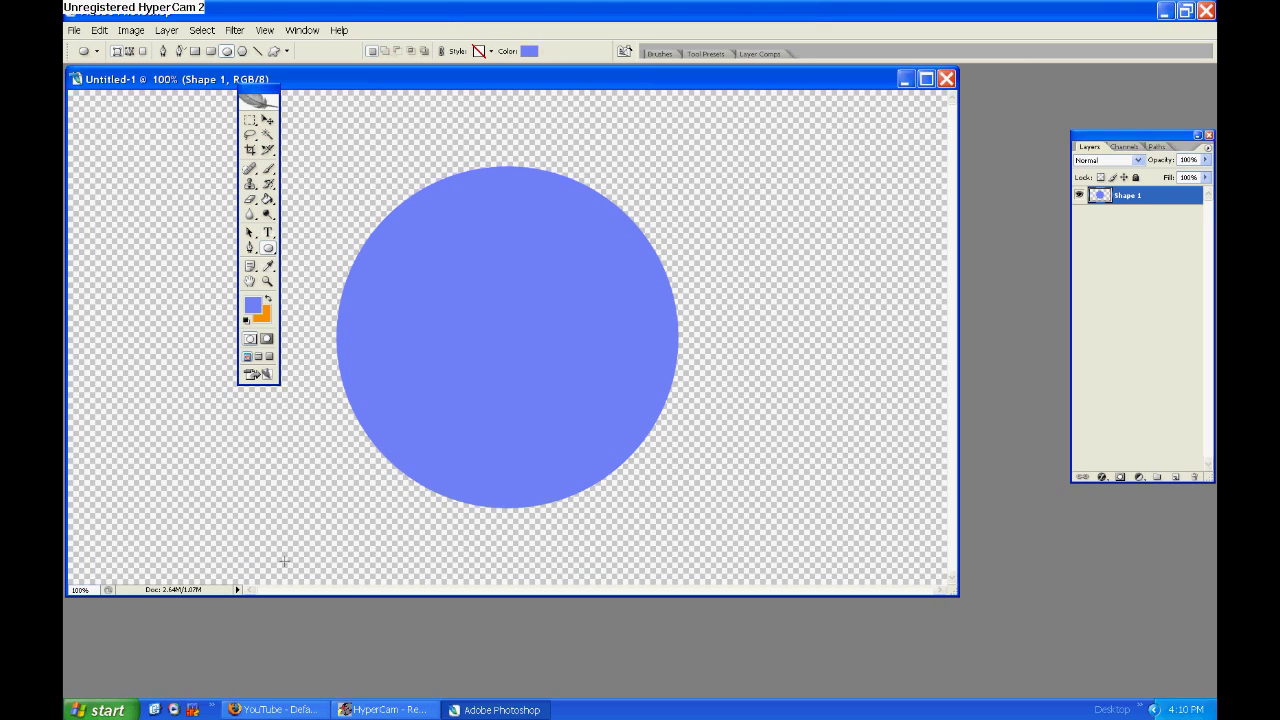
pyautogui.moveTo(456, 332); pyautogui.dragTo(553, 234)
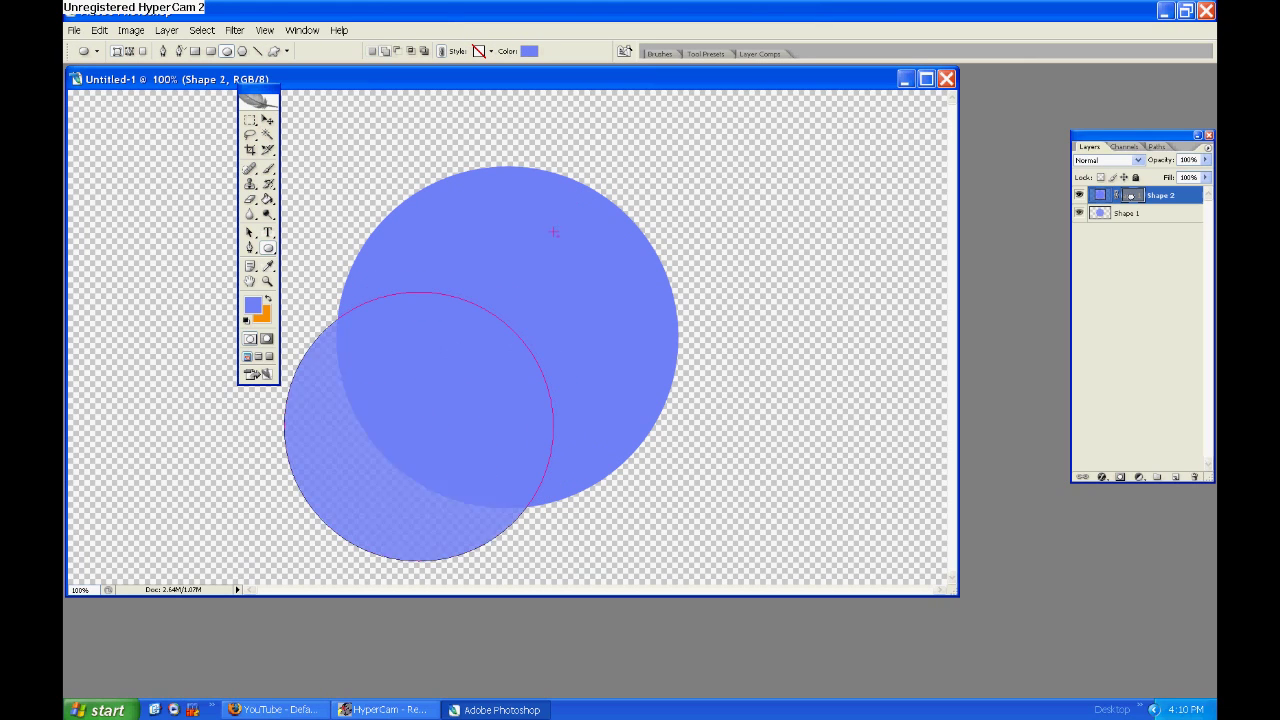
pyautogui.click(268, 199)
pyautogui.click(426, 375)
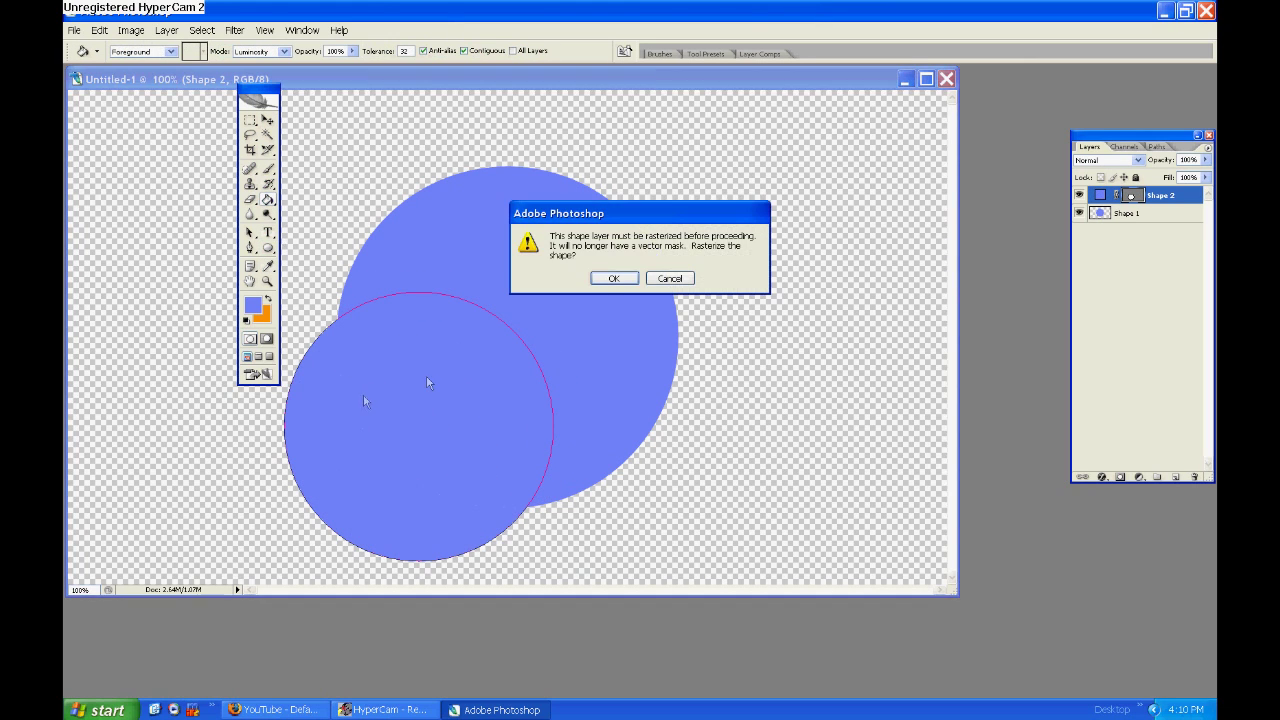
pyautogui.click(609, 279)
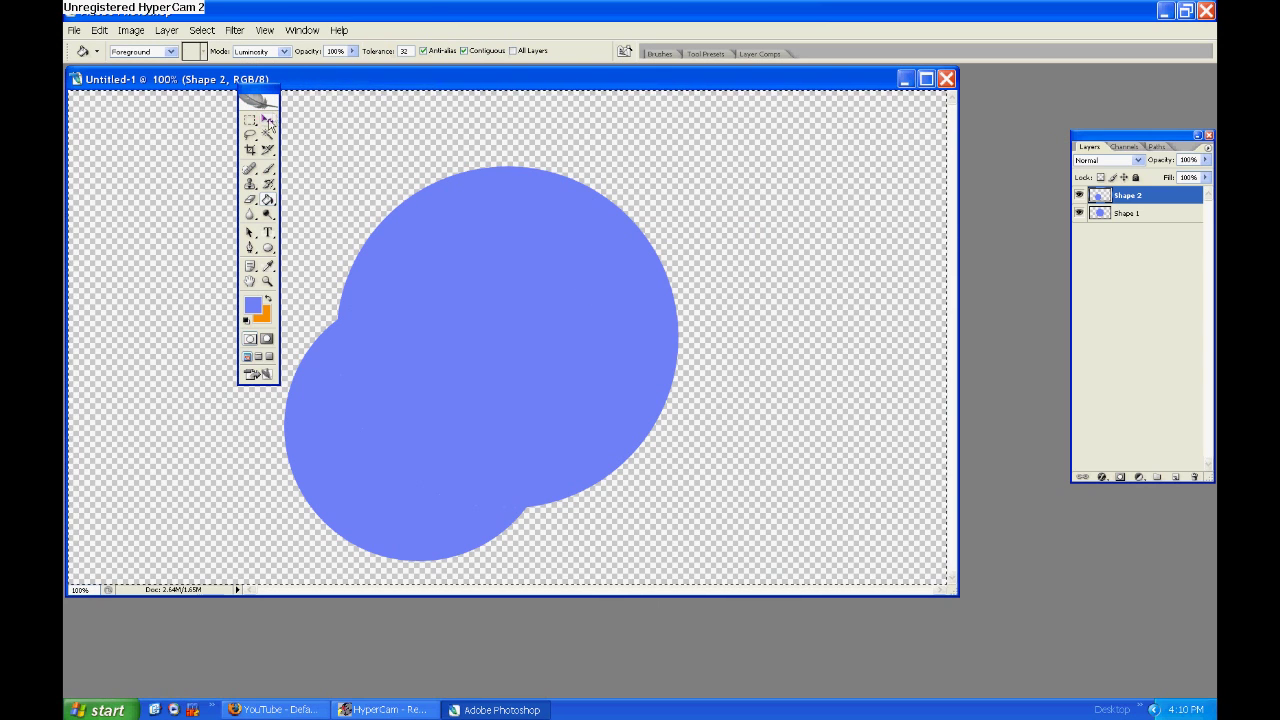
# Center the smaller circle on the canvas, horizontally and vertically, inside the large circle
pyautogui.click(267, 119)
pyautogui.click(425, 52)
pyautogui.click(379, 51)
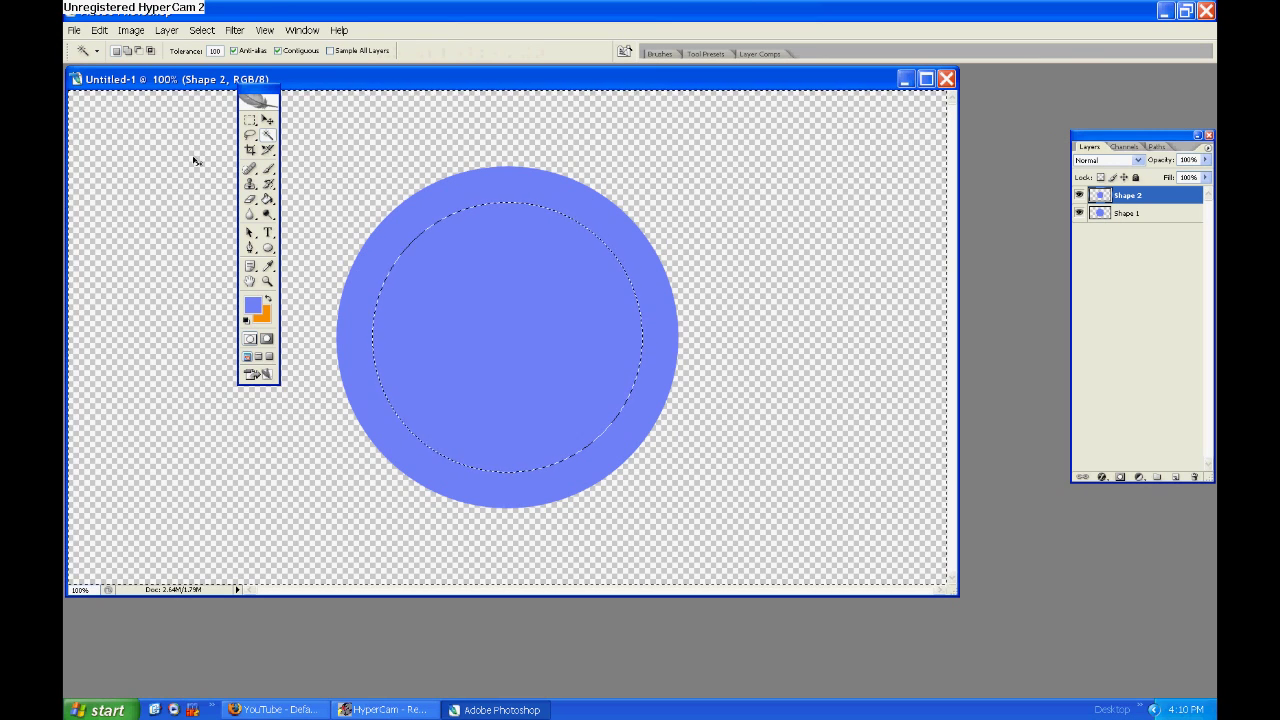
# Scale the smaller circle up proportionally to 111.7% and re-center it on the canvas
pyautogui.hotkey('ctrl', 't')
pyautogui.moveTo(365, 199); pyautogui.dragTo(337, 164)
pyautogui.click(267, 120)
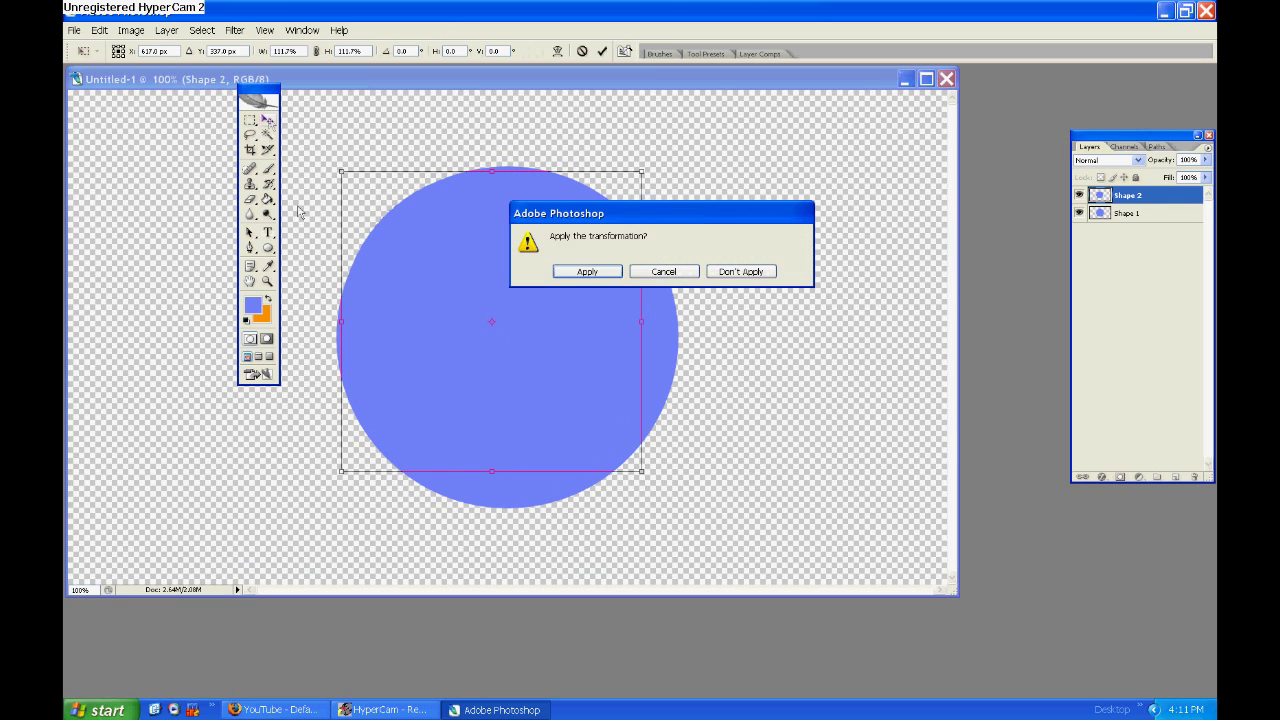
pyautogui.click(586, 272)
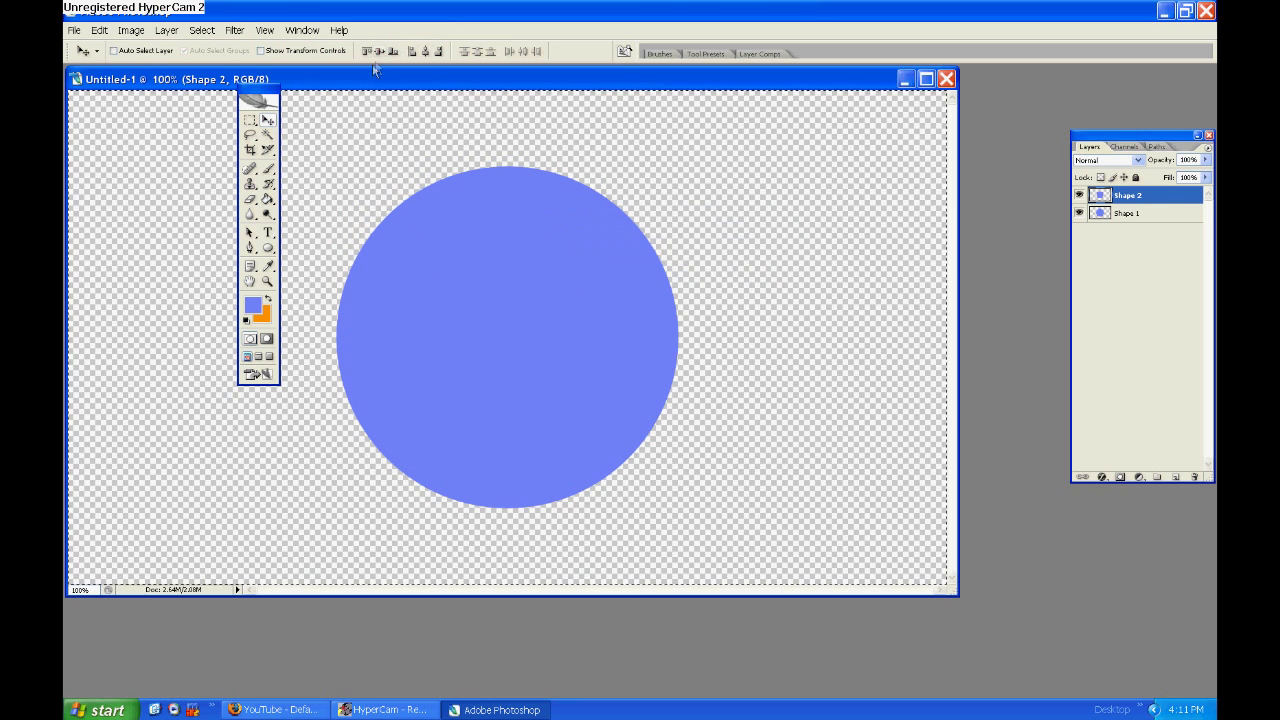
# Select the area around the Shape 2 circle with the Magic Wand and invert the selection to the circle itself
pyautogui.press('w')
pyautogui.click(338, 205)
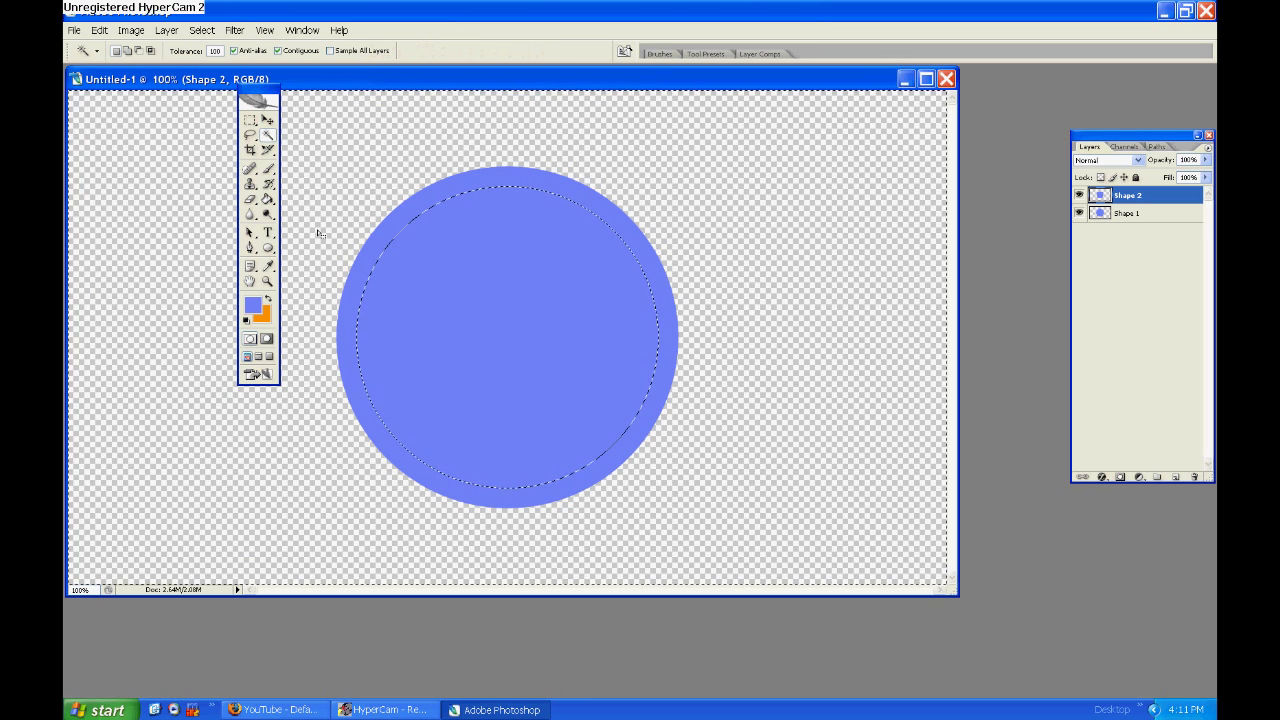
pyautogui.click(1126, 213)
pyautogui.click(1128, 195)
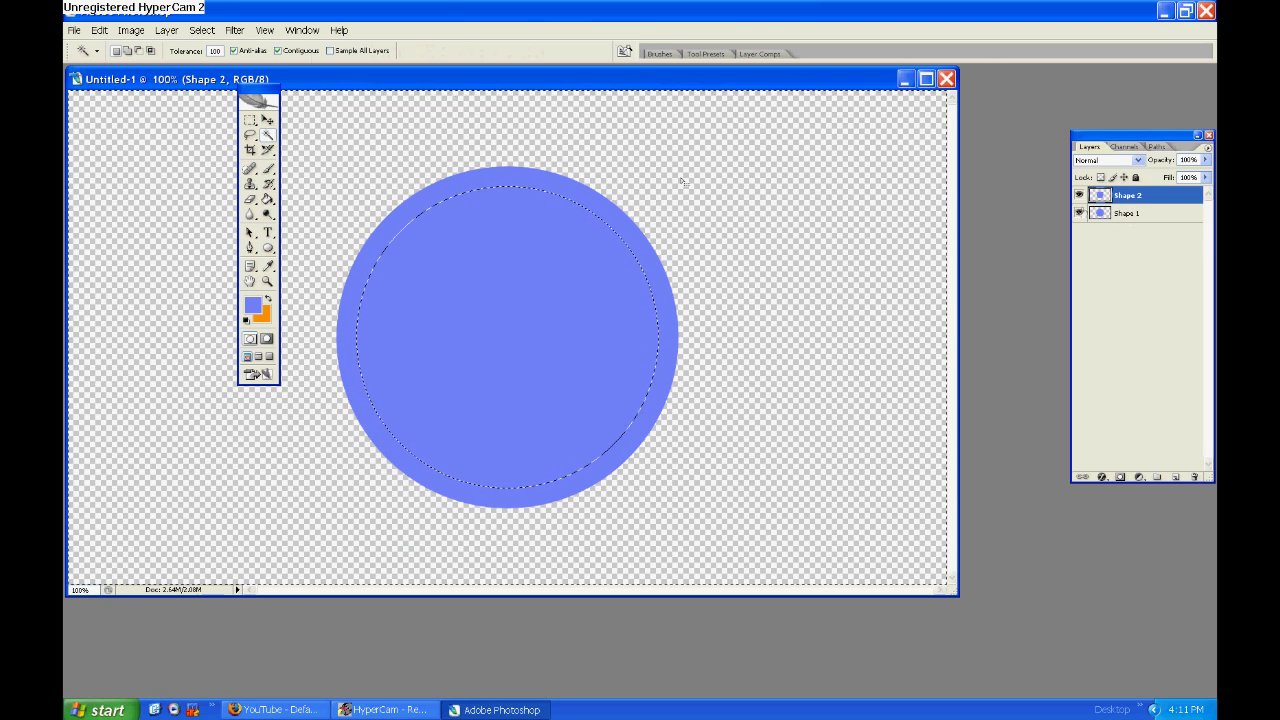
pyautogui.click(202, 30)
pyautogui.click(203, 93)
# Hide the Shape 2 layer and delete the selected circular area from Shape 1 to leave a ring
pyautogui.click(1079, 195)
pyautogui.click(1126, 213)
pyautogui.press('Delete')
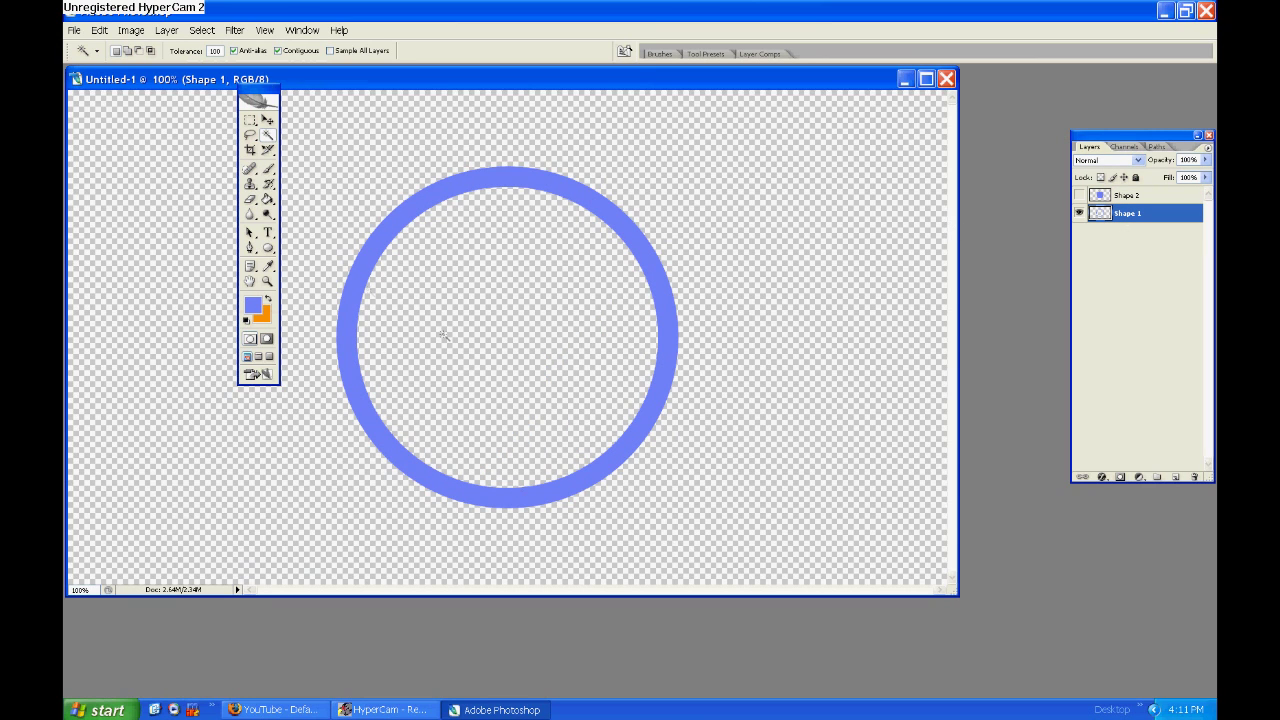
# Duplicate the Shape 1 ring layer under the default name
pyautogui.rightClick(1141, 216)
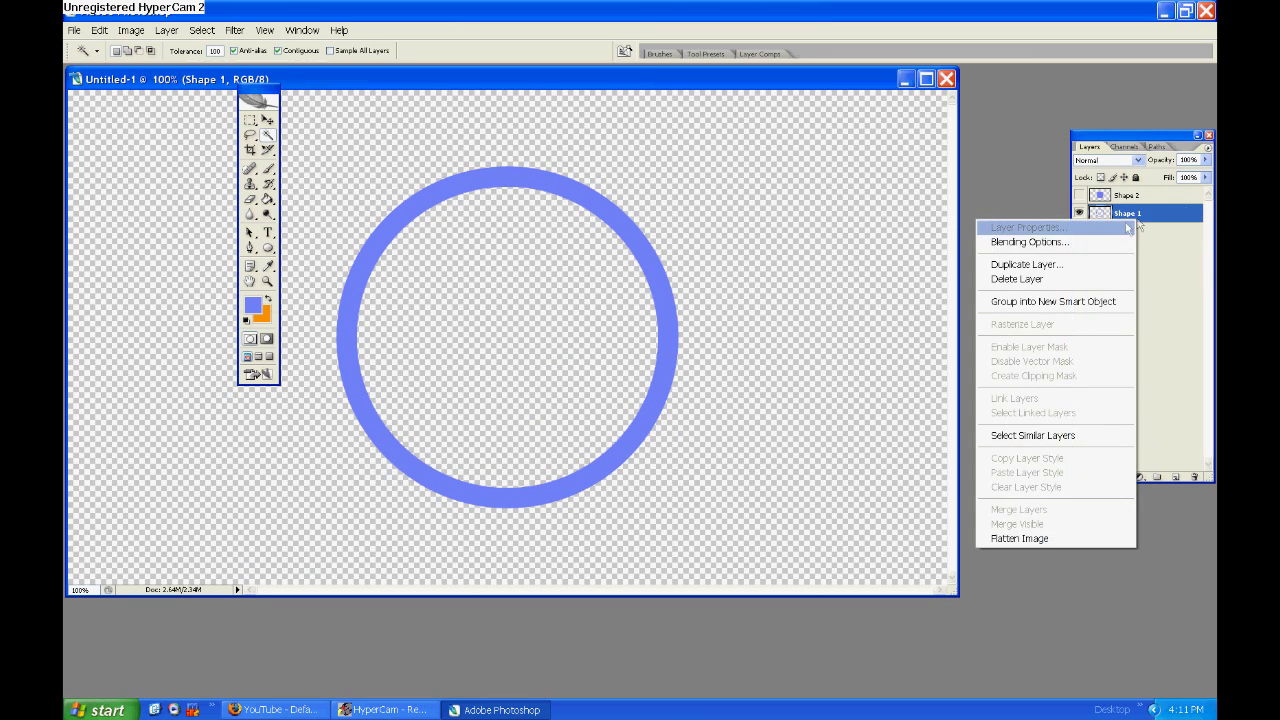
pyautogui.click(1085, 261)
pyautogui.click(618, 212)
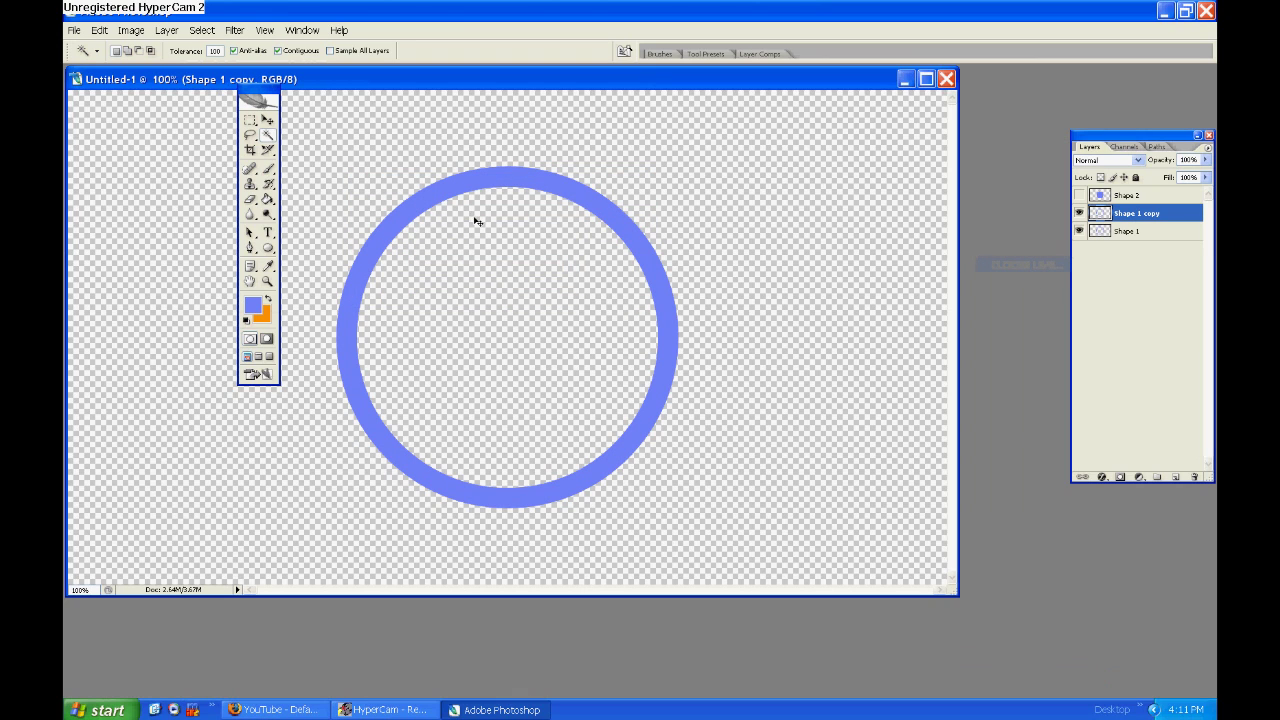
# Scale the copied ring down to fit inside the outer ring with a small gap, and center it on the canvas
pyautogui.hotkey('ctrl', 't')
pyautogui.moveTo(333, 162); pyautogui.dragTo(392, 220)
pyautogui.moveTo(480, 309); pyautogui.dragTo(463, 293)
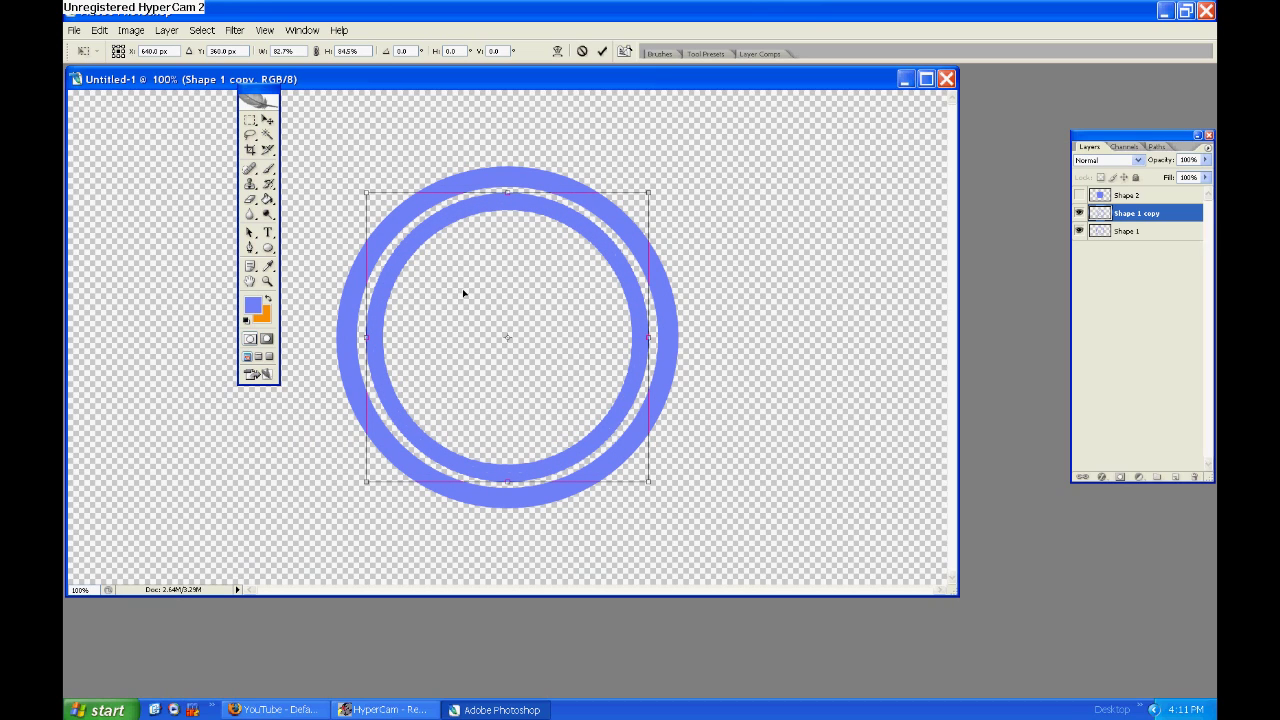
pyautogui.moveTo(358, 189); pyautogui.dragTo(368, 198)
pyautogui.click(266, 121)
pyautogui.click(584, 272)
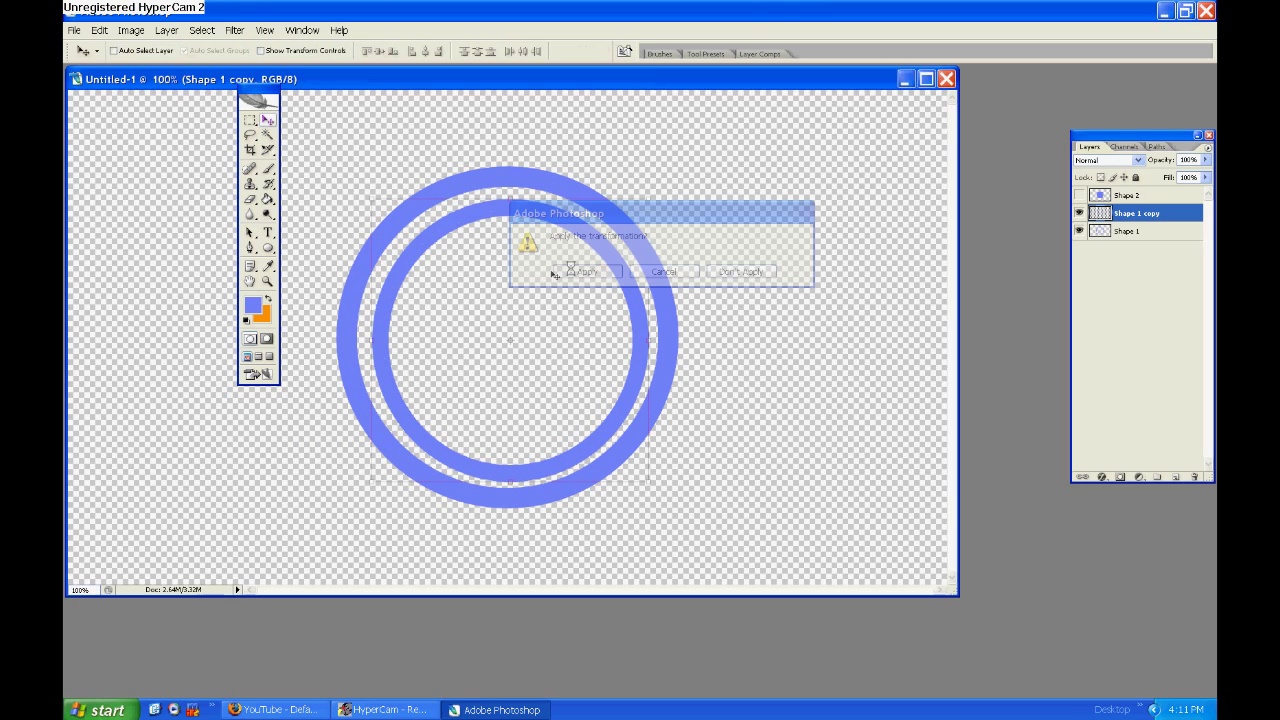
pyautogui.click(426, 52)
pyautogui.click(376, 51)
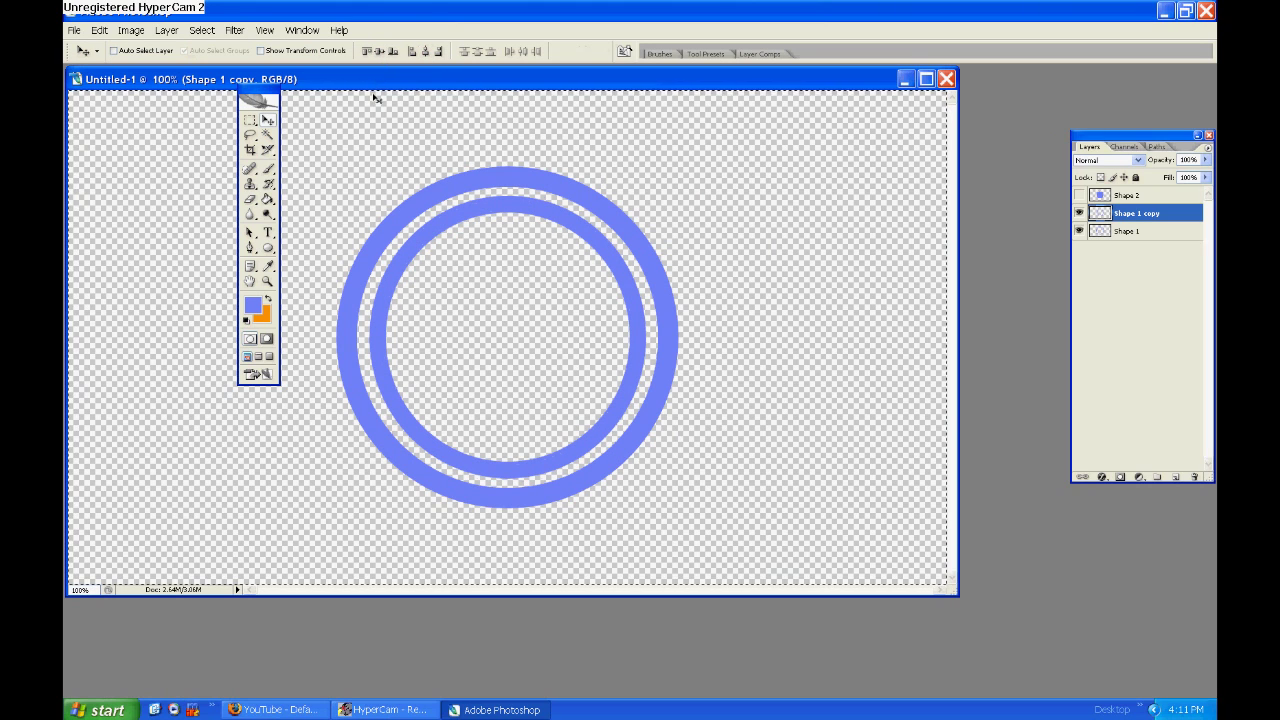
# Duplicate the Shape 1 copy layer holding the inner ring
pyautogui.rightClick(1140, 214)
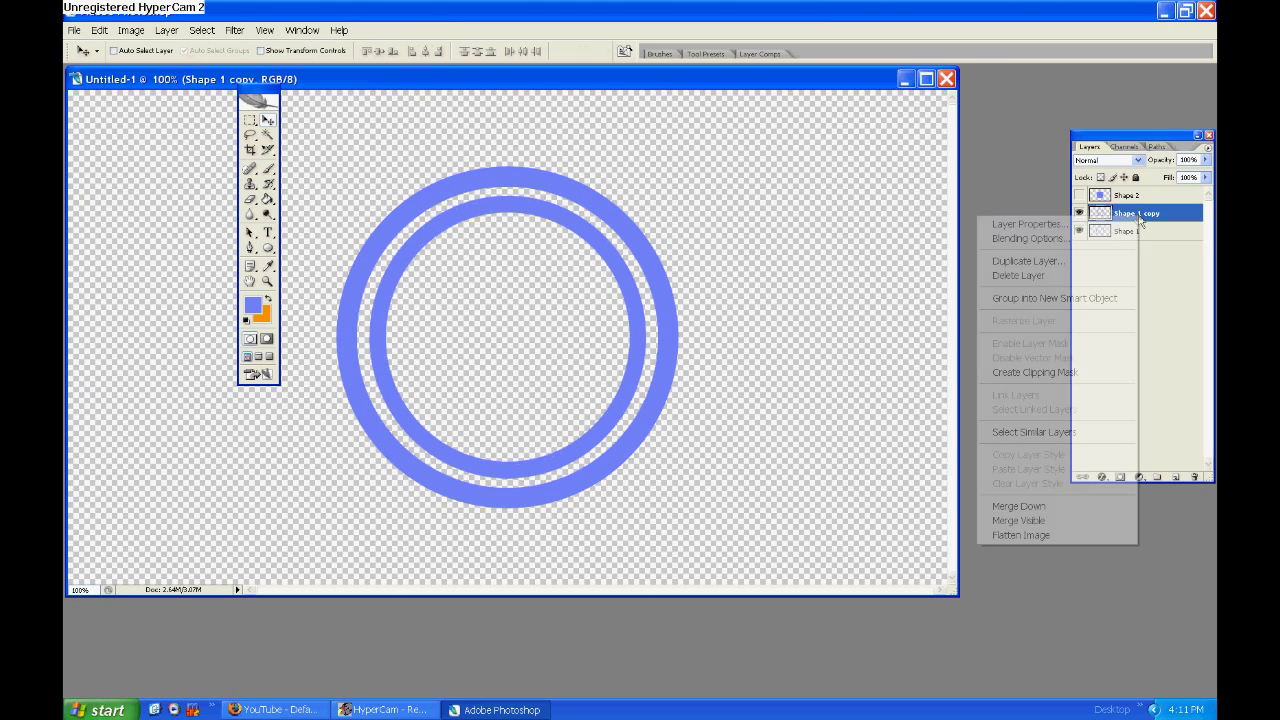
pyautogui.click(1050, 262)
pyautogui.click(622, 214)
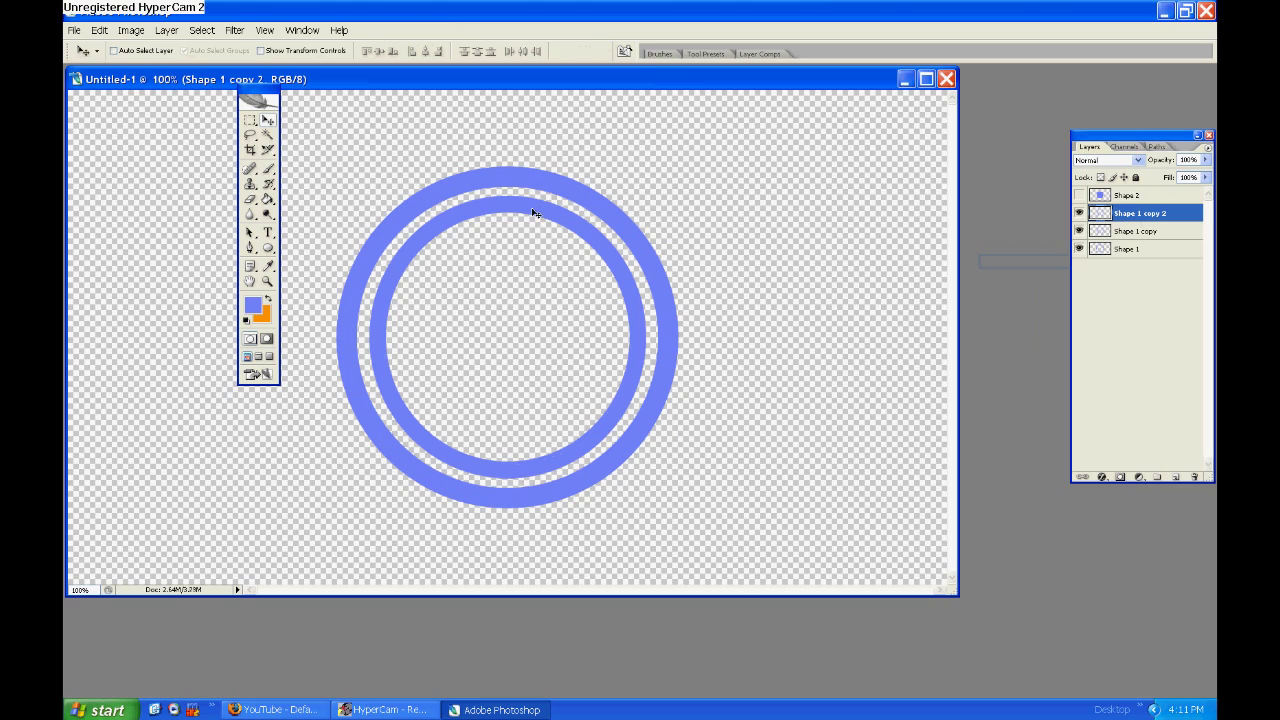
# Scale the Shape 1 copy 2 ring to about 84%, center it inside the other two rings, and apply the transformation
pyautogui.hotkey('ctrl', 't')
pyautogui.moveTo(364, 190); pyautogui.dragTo(420, 232)
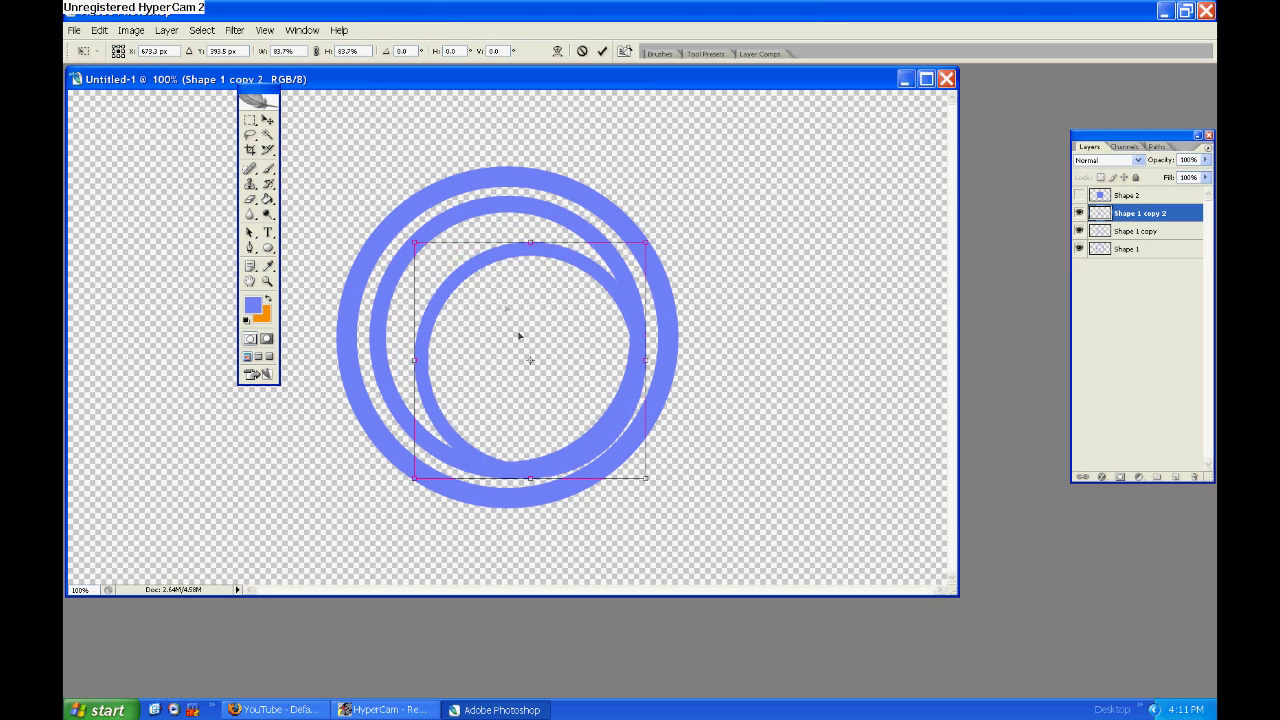
pyautogui.moveTo(521, 337); pyautogui.dragTo(499, 315)
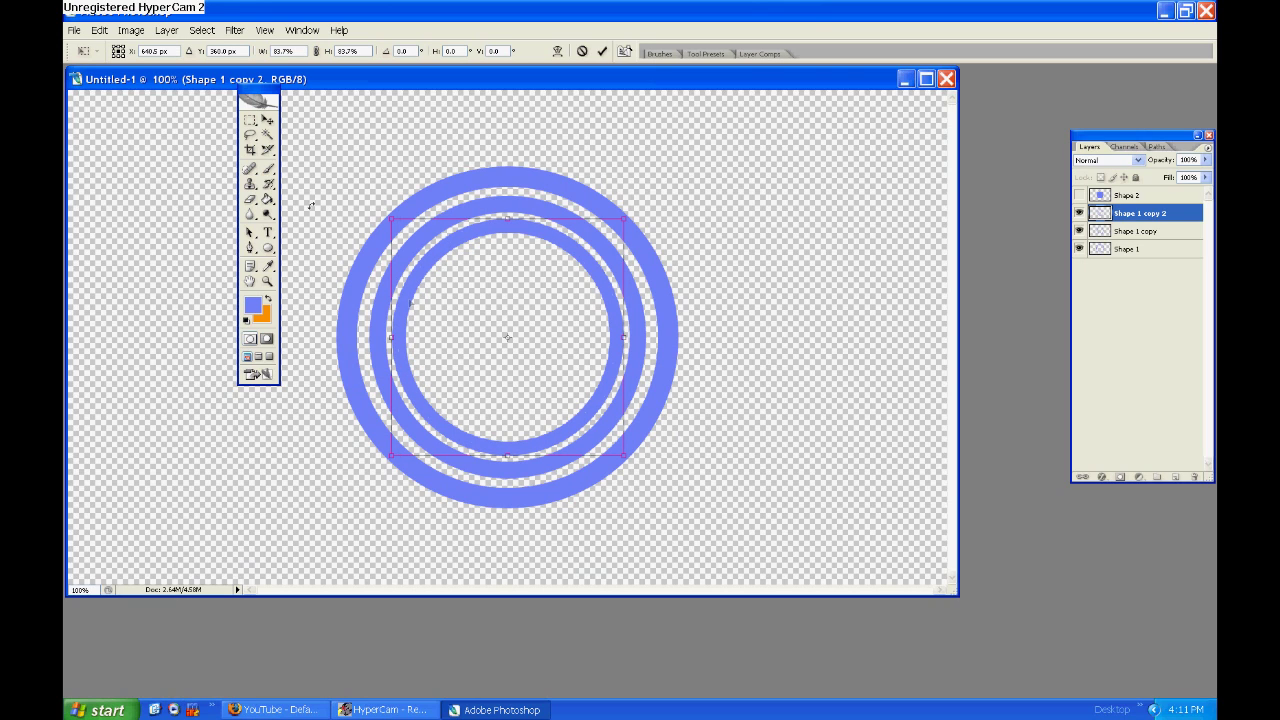
pyautogui.click(268, 120)
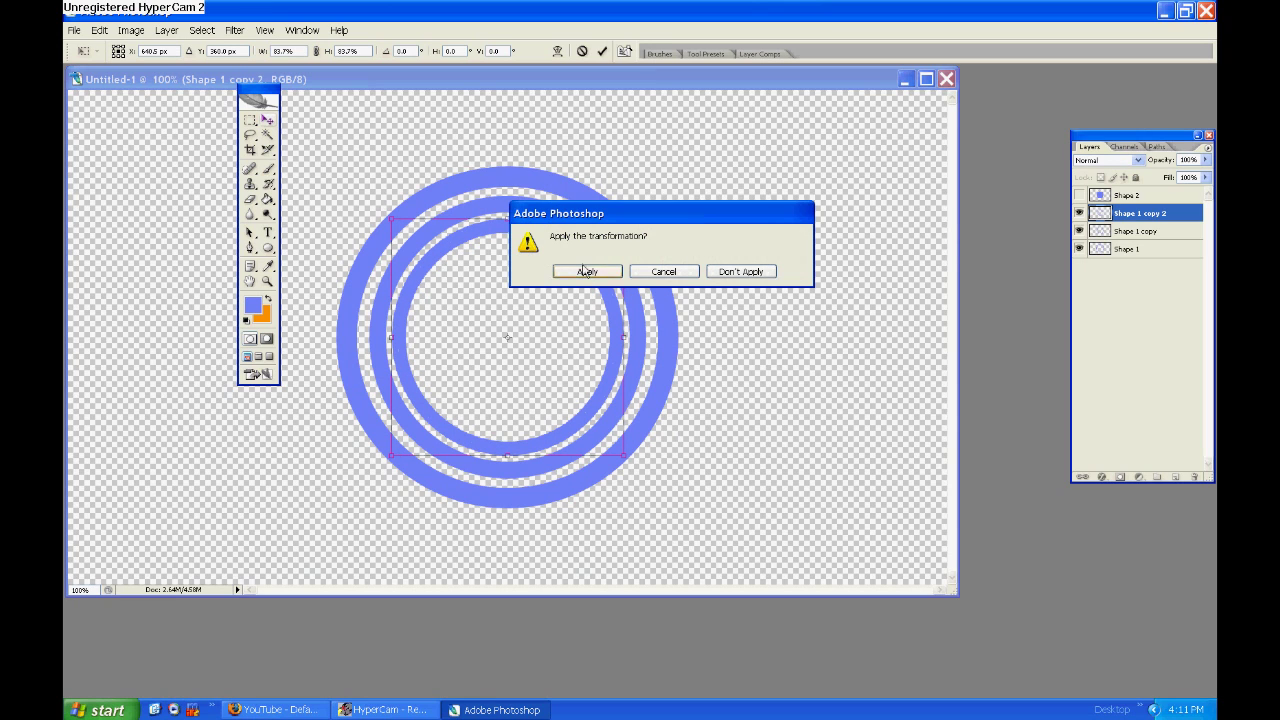
pyautogui.click(586, 271)
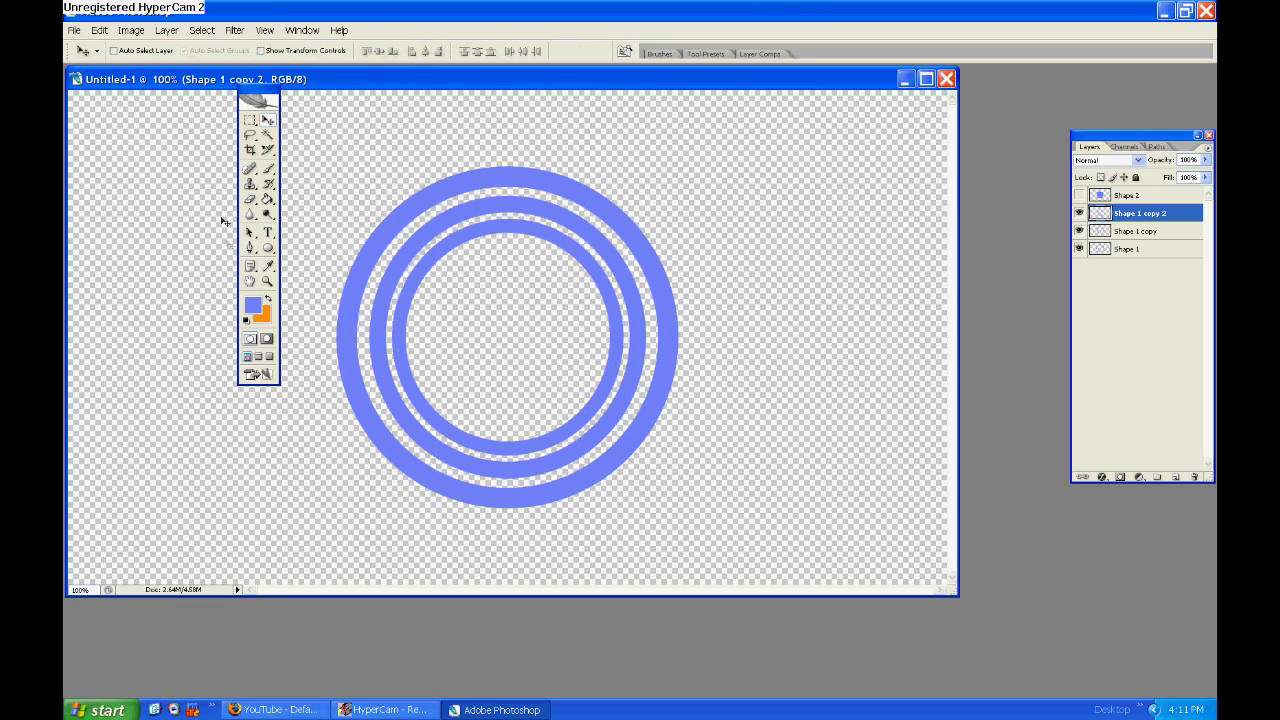
# Load the SpoonGraphics Spraypaint Set One brushes for the Eraser and choose the 1805 px spray brush
pyautogui.click(251, 199)
pyautogui.click(156, 51)
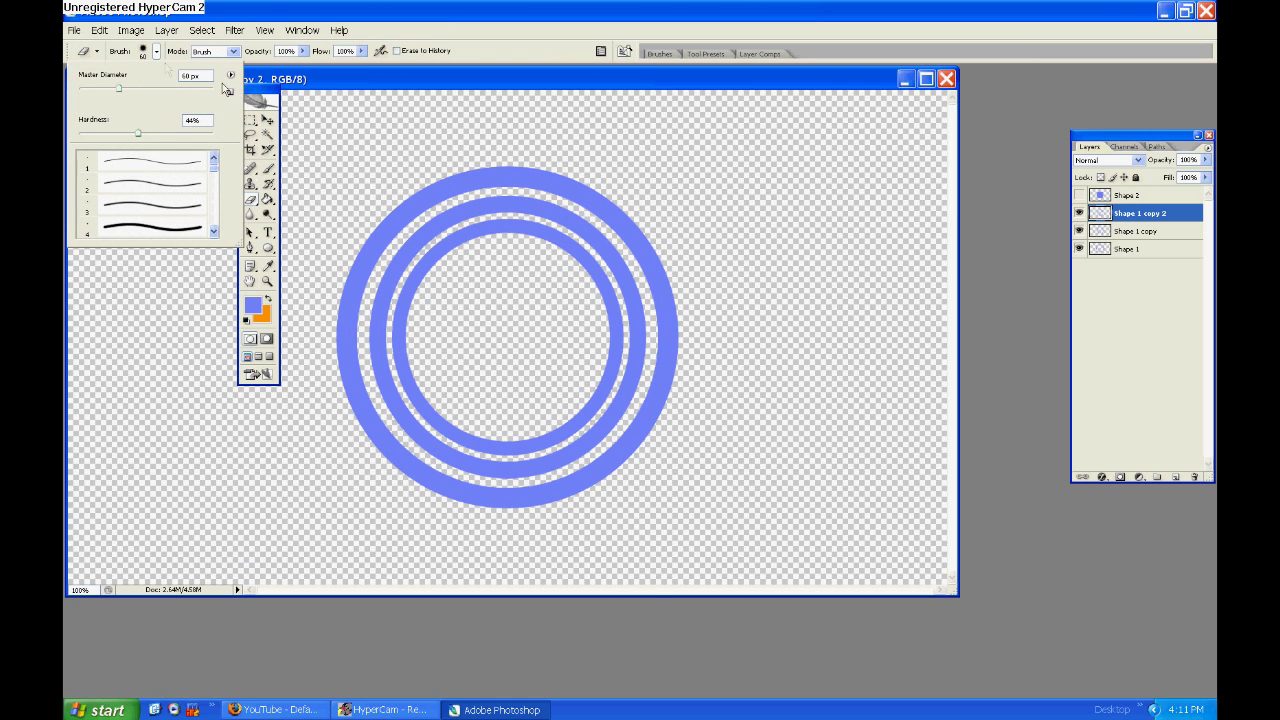
pyautogui.click(230, 90)
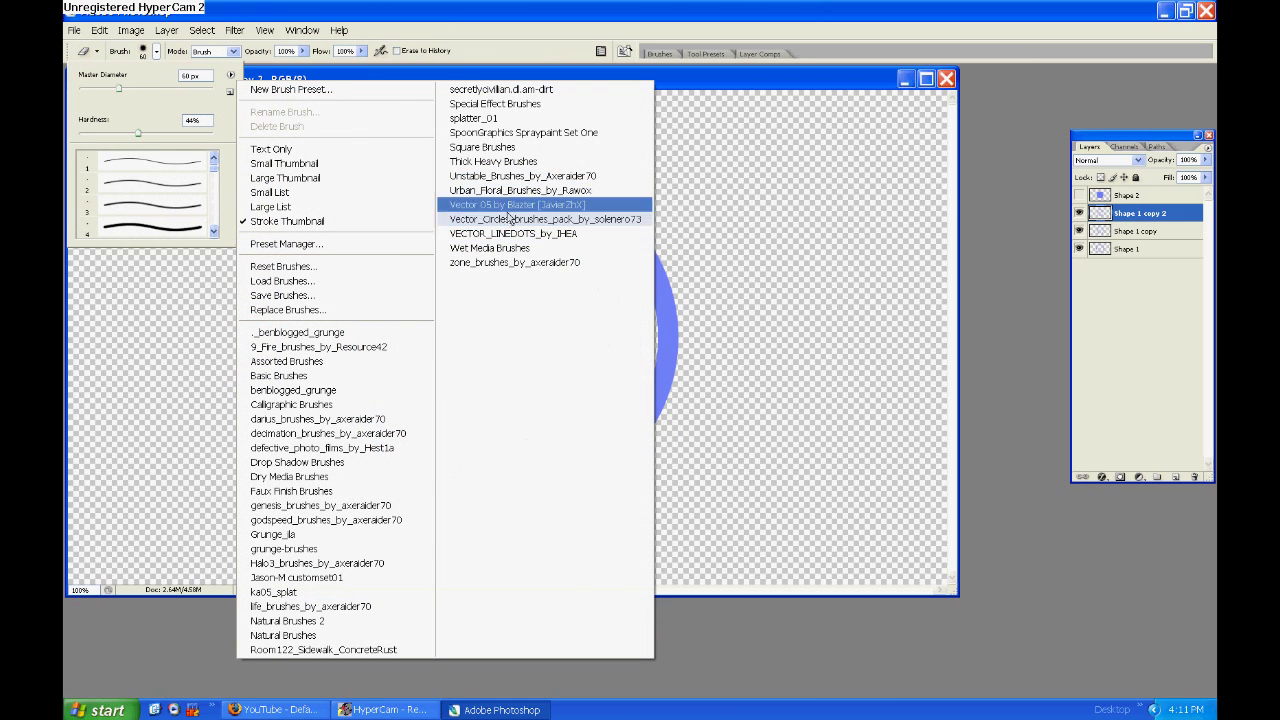
pyautogui.click(490, 133)
pyautogui.click(571, 275)
pyautogui.click(121, 185)
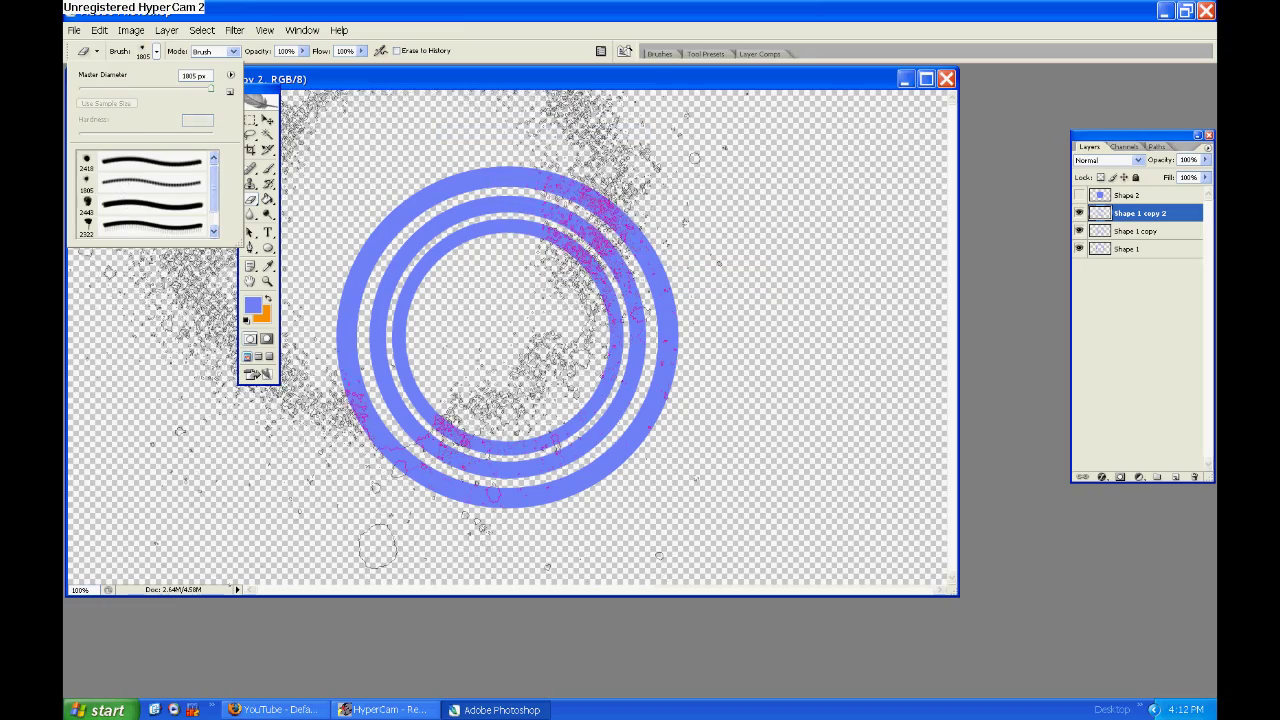
# Erase speckled patches from the innermost ring's left side, the middle ring's upper right, and the outer ring's left side on their own layers
pyautogui.moveTo(430, 240); pyautogui.dragTo(425, 425)
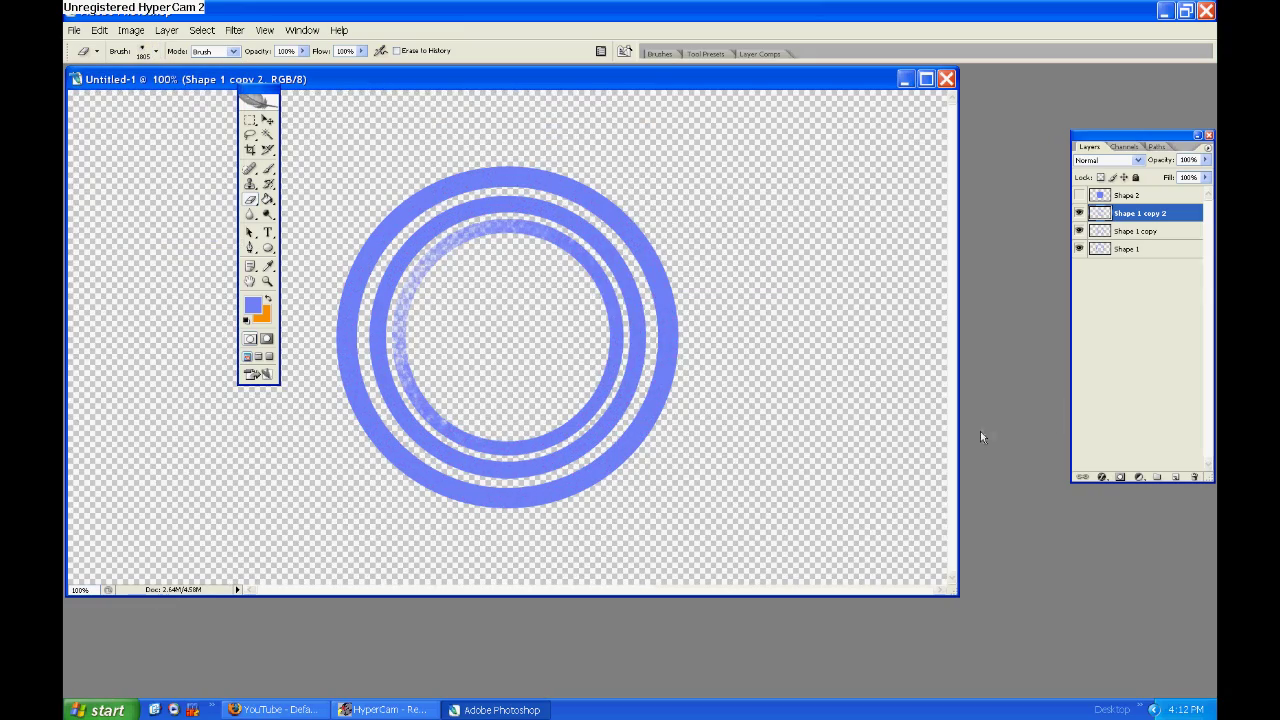
pyautogui.click(1135, 231)
pyautogui.moveTo(470, 205)
pyautogui.mouseDown()
pyautogui.moveTo(600, 215)
pyautogui.moveTo(630, 400)
pyautogui.mouseUp()
pyautogui.click(1127, 248)
pyautogui.moveTo(620, 220)
pyautogui.mouseDown()
pyautogui.moveTo(520, 195)
pyautogui.moveTo(390, 300)
pyautogui.moveTo(380, 440)
pyautogui.mouseUp()
pyautogui.moveTo(600, 200); pyautogui.dragTo(660, 300)
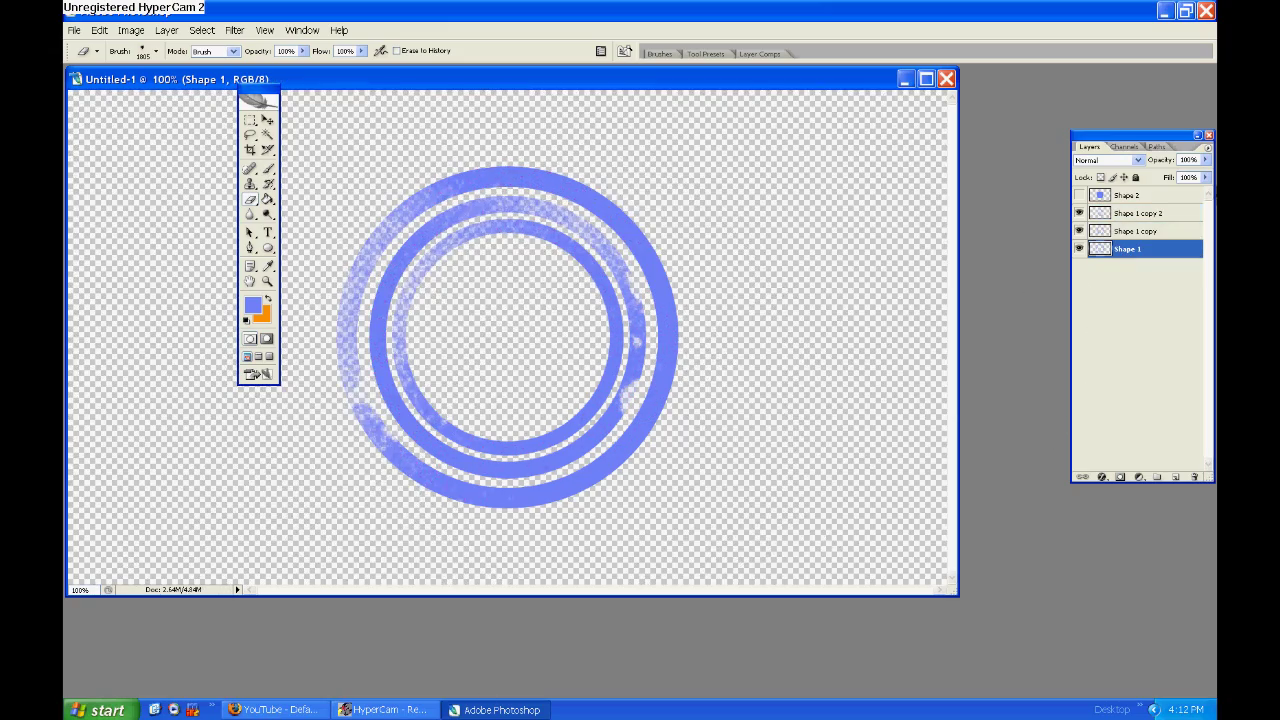
pyautogui.click(1135, 231)
pyautogui.click(1137, 213)
pyautogui.click(1079, 213)
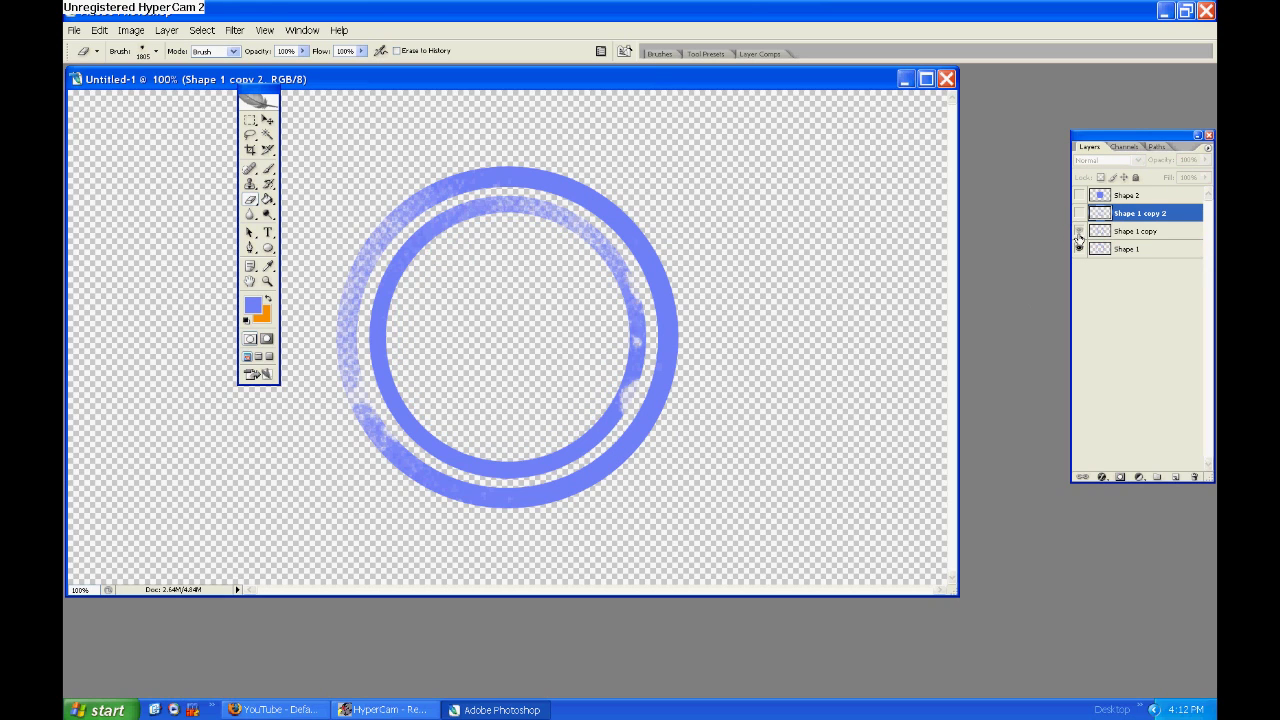
pyautogui.click(1079, 231)
pyautogui.click(74, 30)
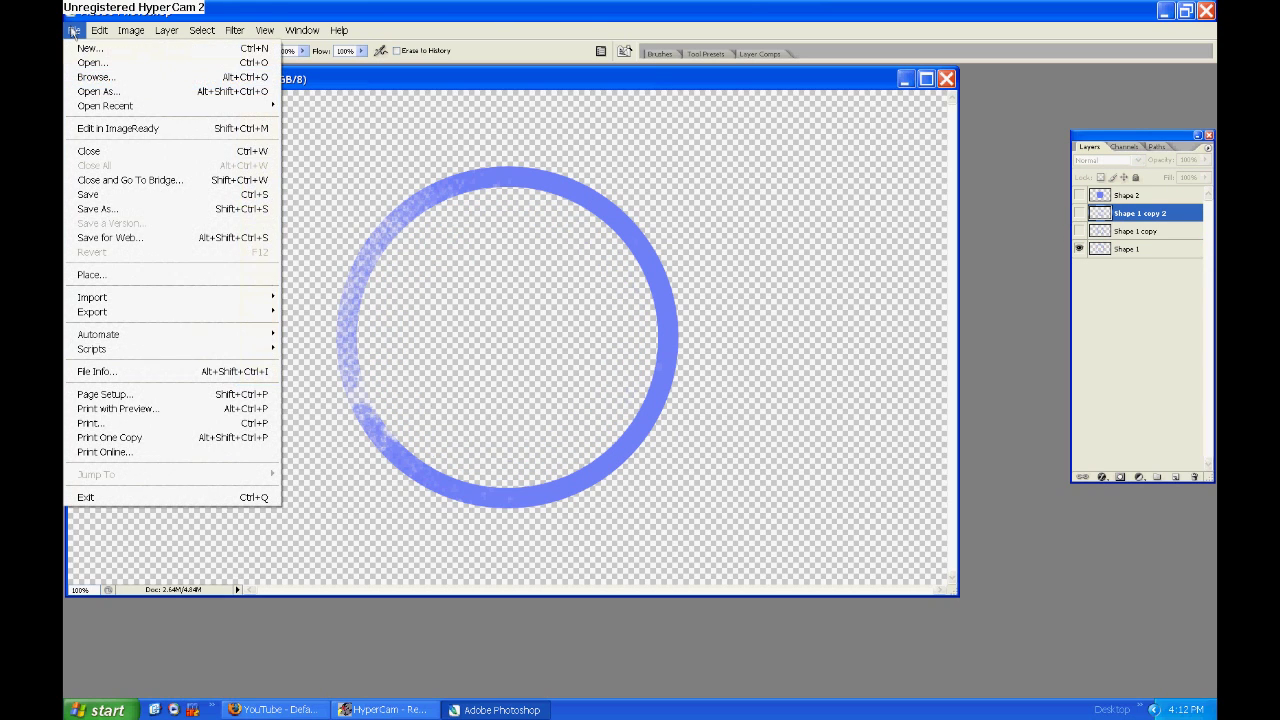
pyautogui.click(76, 31)
pyautogui.click(1079, 231)
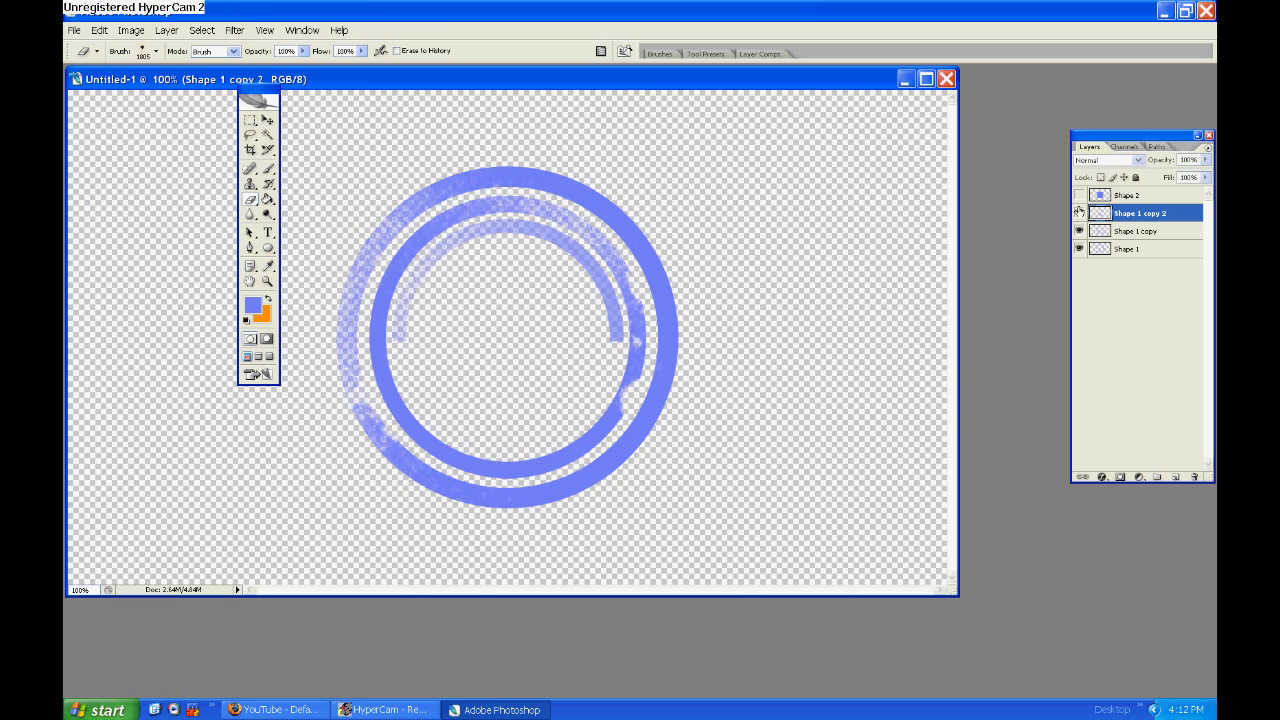
pyautogui.click(1079, 213)
# Add a Gradient Overlay to the Shape 1 copy 2 layer and set its blend mode to Overlay
pyautogui.rightClick(1153, 218)
pyautogui.click(1116, 241)
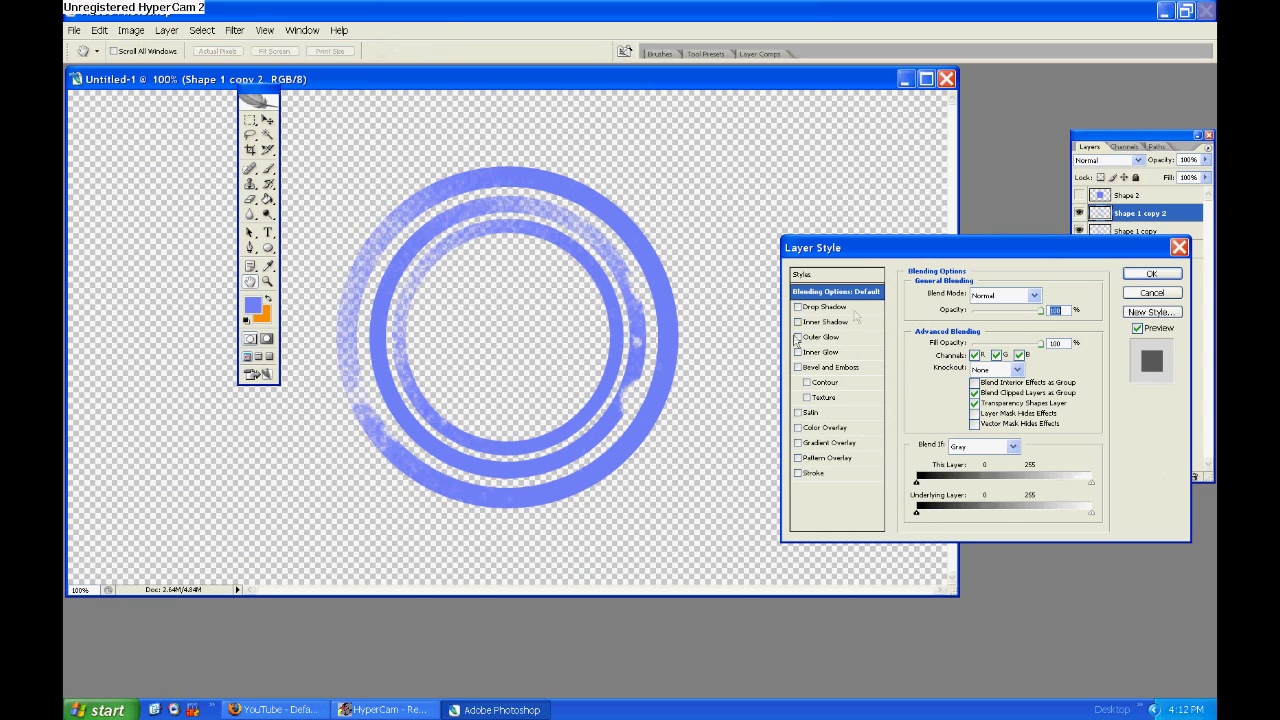
pyautogui.click(809, 447)
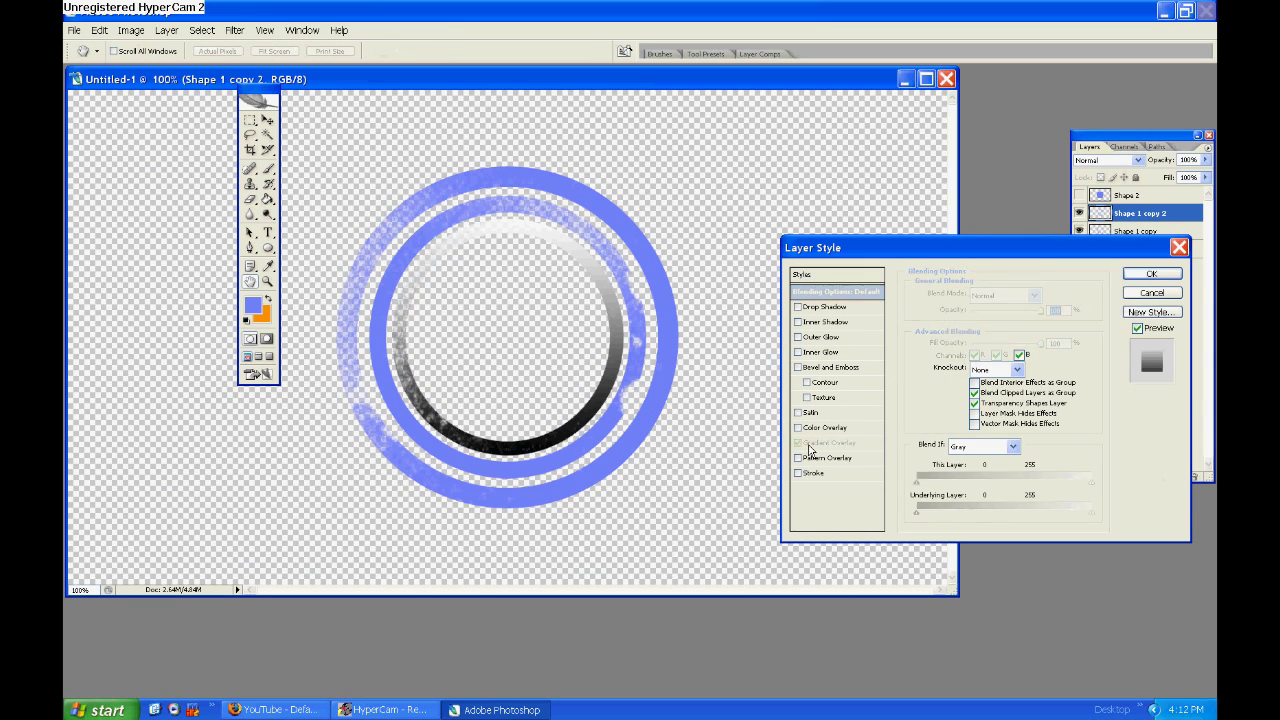
pyautogui.click(1016, 295)
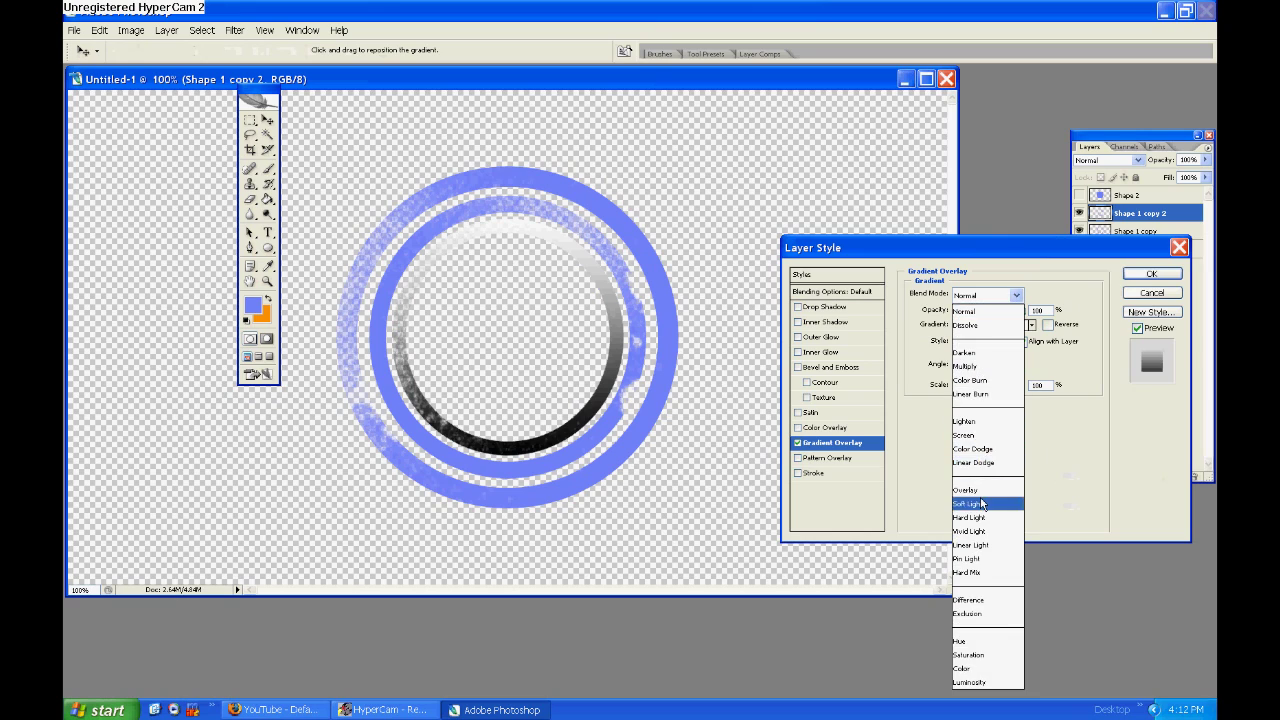
pyautogui.click(981, 491)
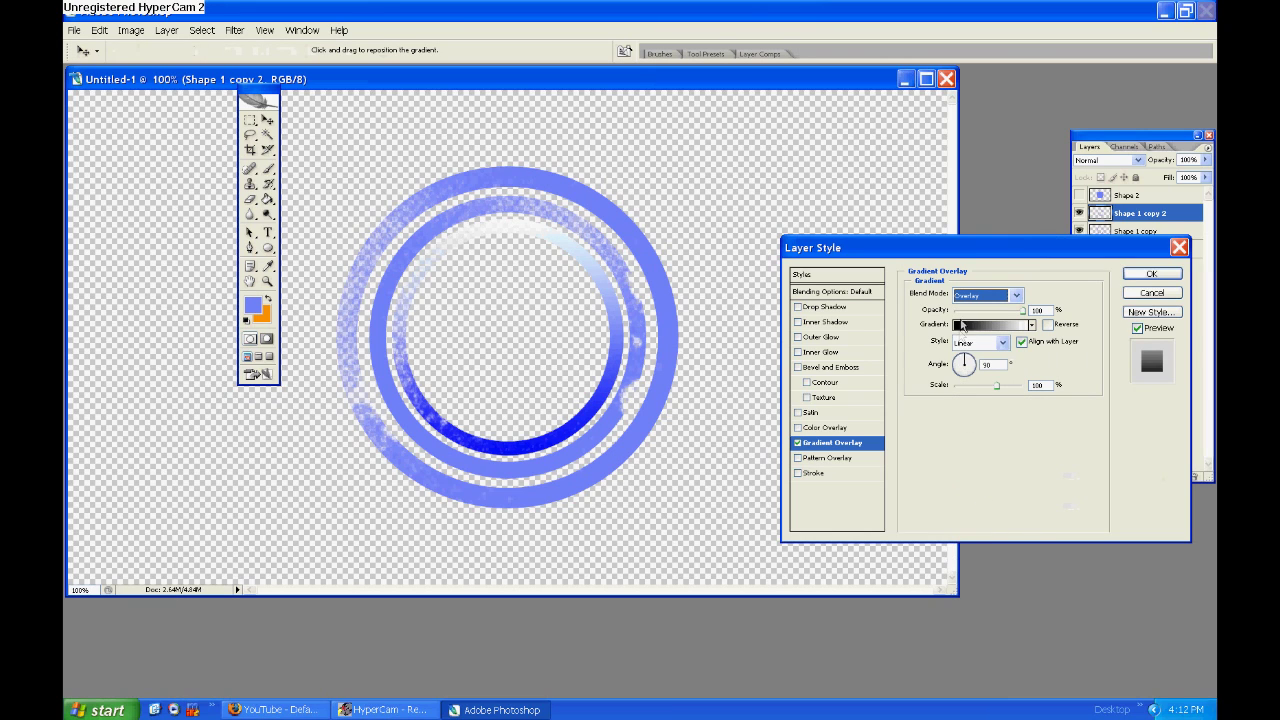
# Try other blend modes such as Linear Light and Hard Mix for the gradient overlay, then apply it with Soft Light
pyautogui.click(975, 295)
pyautogui.click(987, 523)
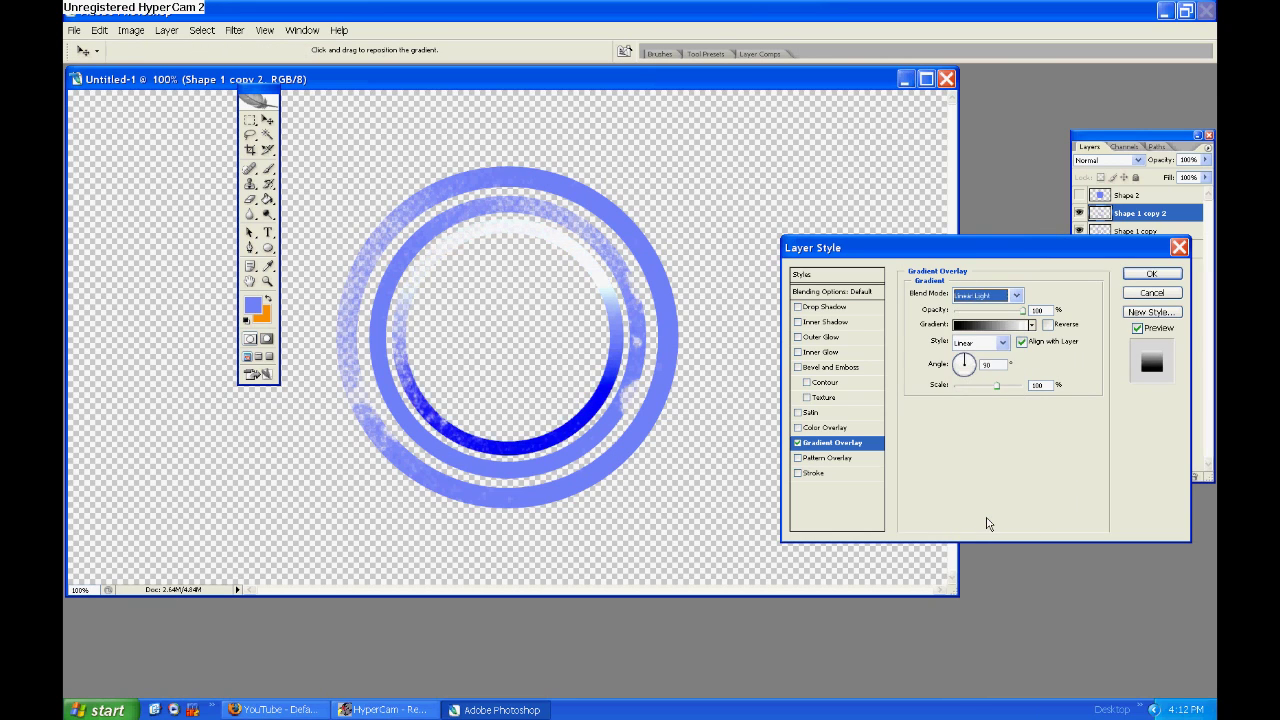
pyautogui.press('Down')
pyautogui.press('Down')
pyautogui.press('Down')
pyautogui.press('Down')
pyautogui.press('Down')
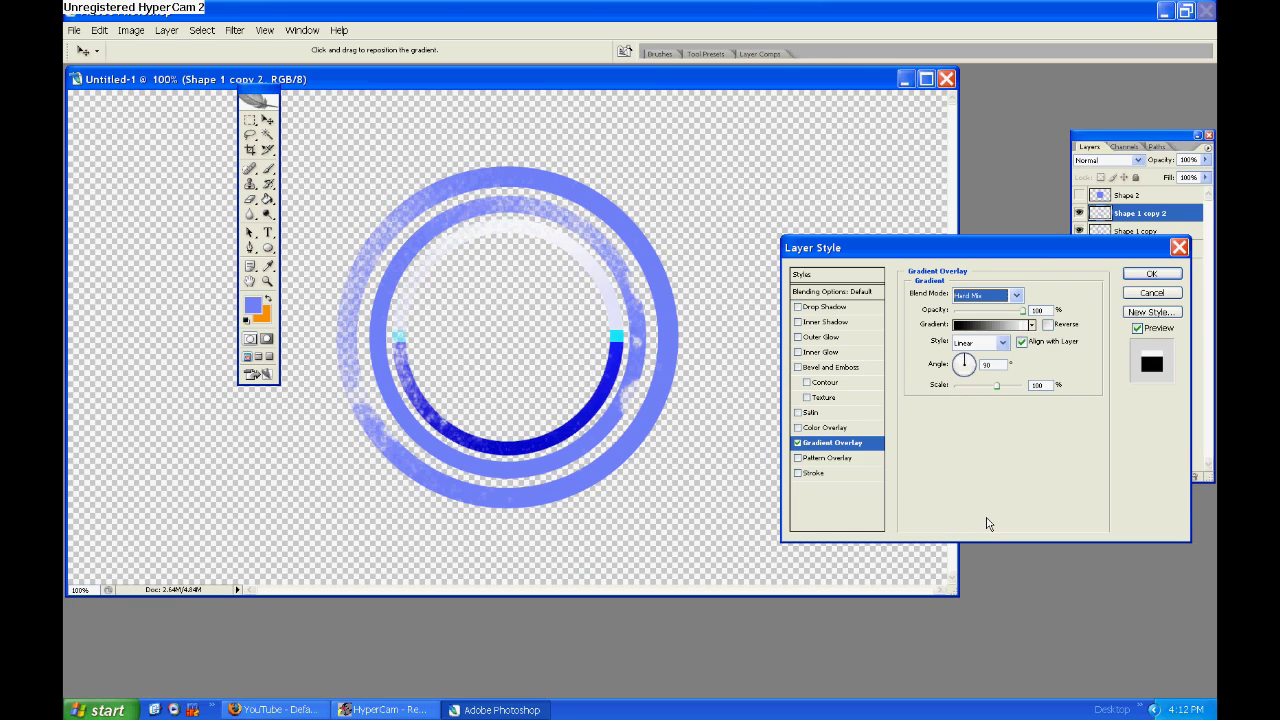
pyautogui.press('Up')
pyautogui.press('Up')
pyautogui.press('Up')
pyautogui.press('Up')
pyautogui.press('Up')
pyautogui.press('Up')
pyautogui.press('Up')
pyautogui.press('Up')
pyautogui.press('Up')
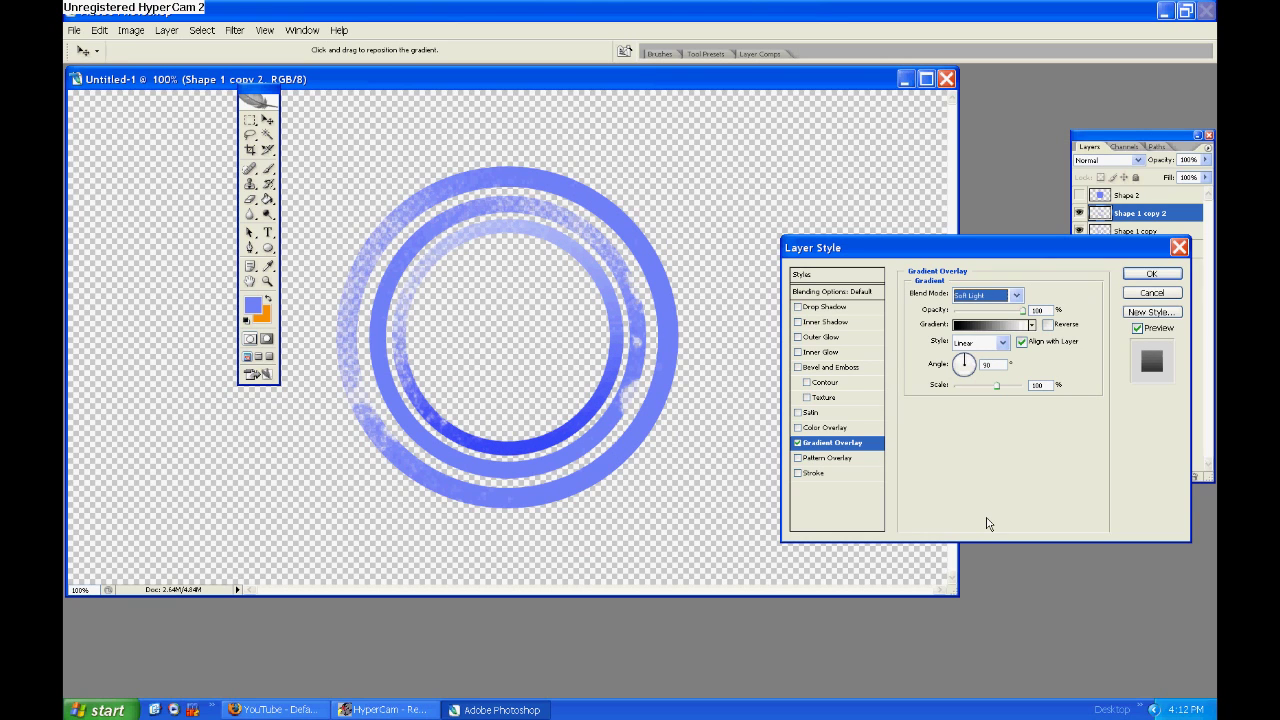
pyautogui.click(1151, 273)
# Add a Gradient Overlay in Soft Light mode to the Shape 1 copy layer
pyautogui.rightClick(1130, 231)
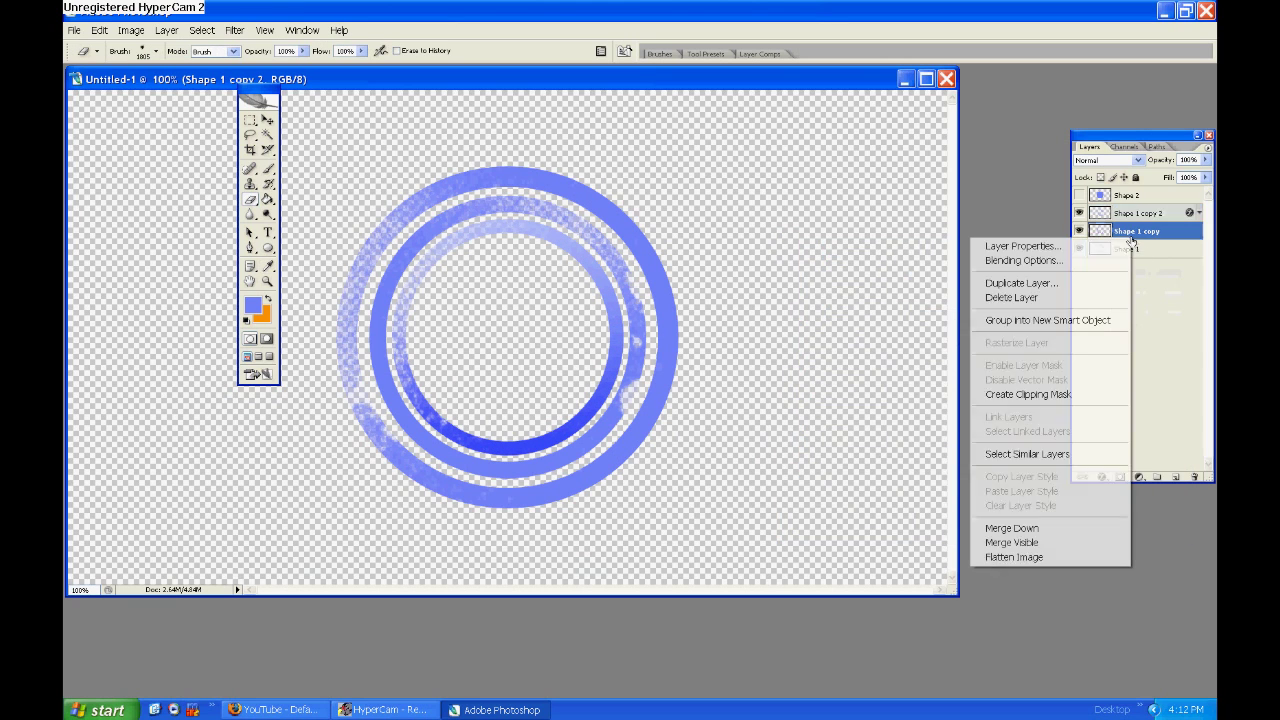
pyautogui.click(1024, 260)
pyautogui.click(805, 446)
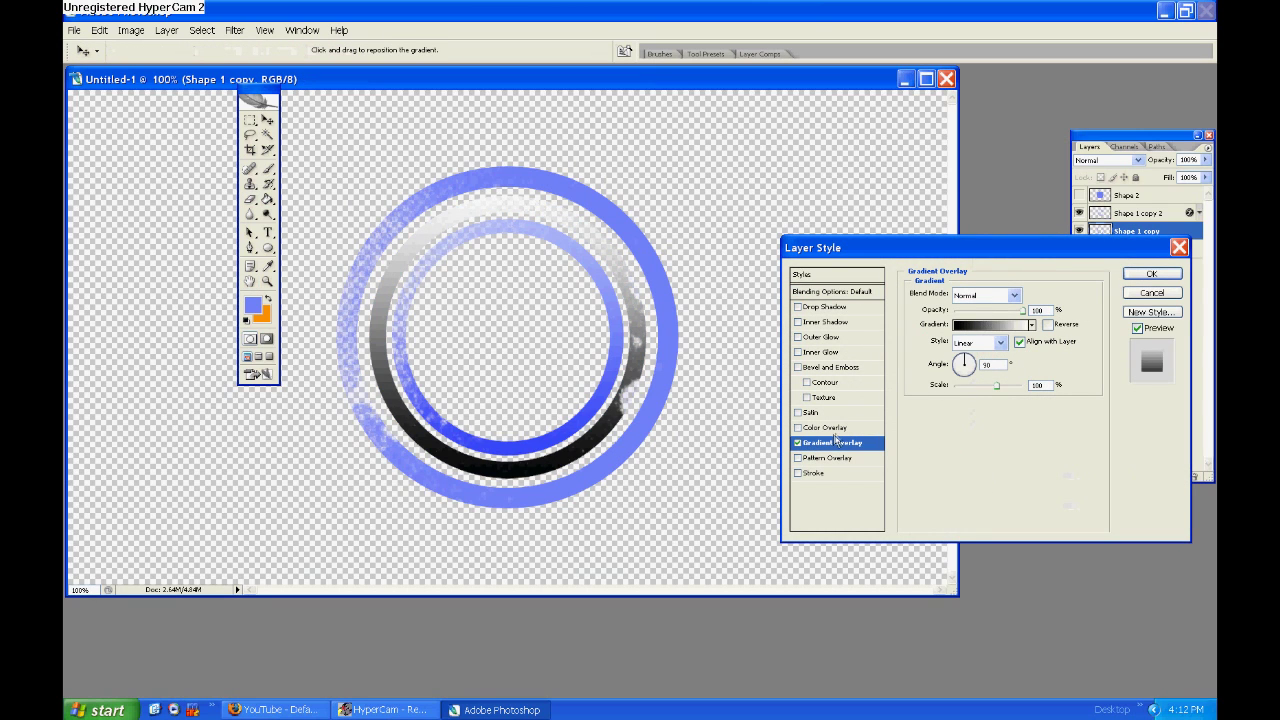
pyautogui.click(985, 295)
pyautogui.click(978, 504)
pyautogui.click(1132, 275)
# Add a Gradient Overlay in Soft Light mode to the outer ring's Shape 1 layer
pyautogui.rightClick(1130, 252)
pyautogui.click(1025, 274)
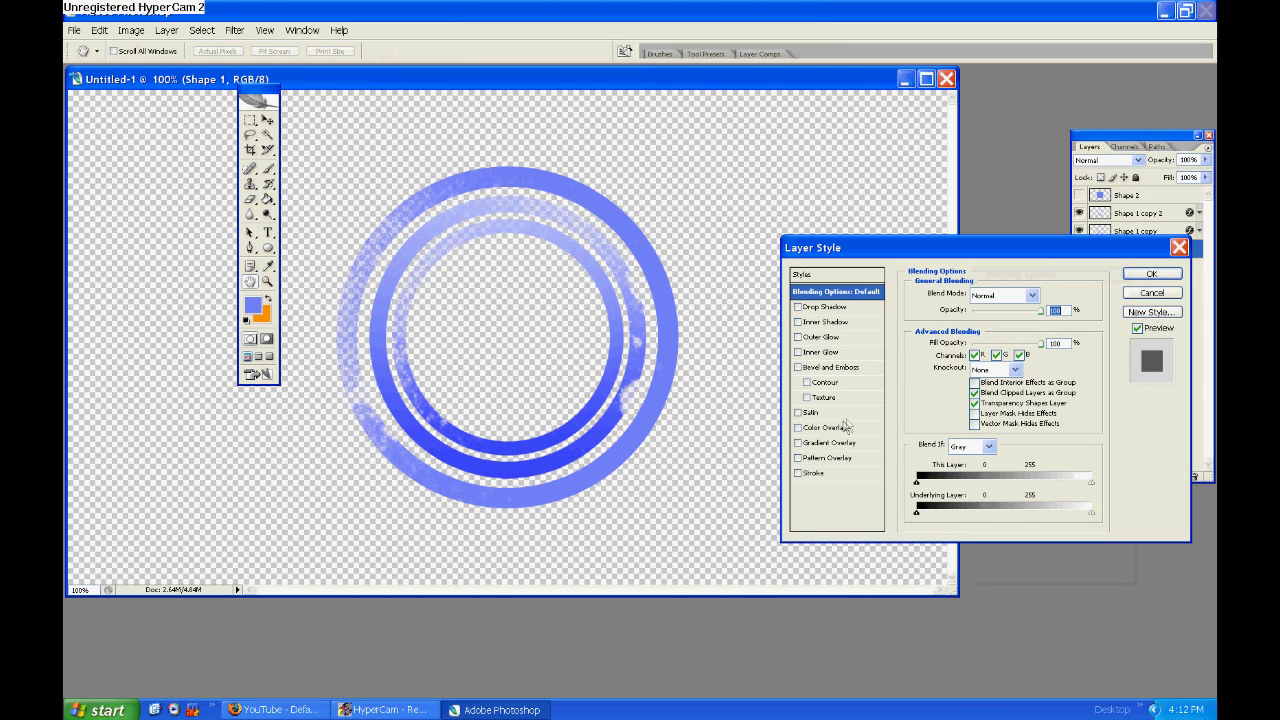
pyautogui.click(829, 443)
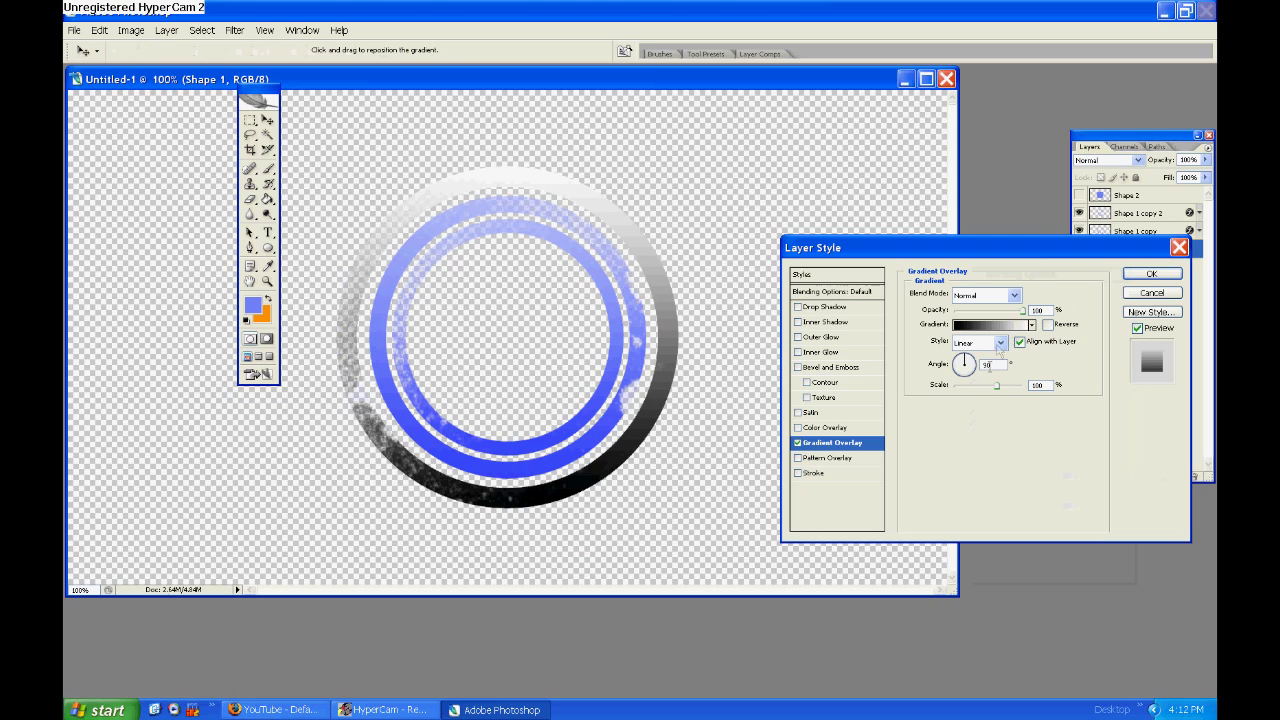
pyautogui.click(993, 293)
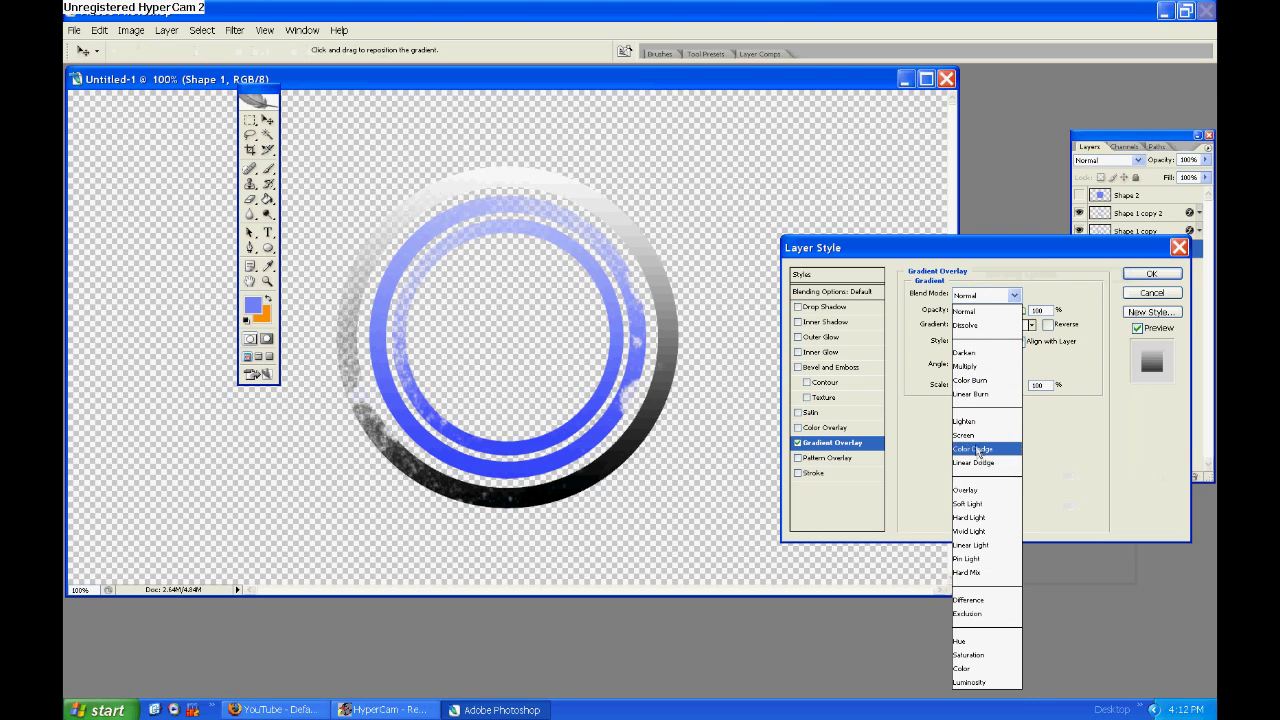
pyautogui.click(975, 504)
pyautogui.click(1133, 280)
pyautogui.press('e')
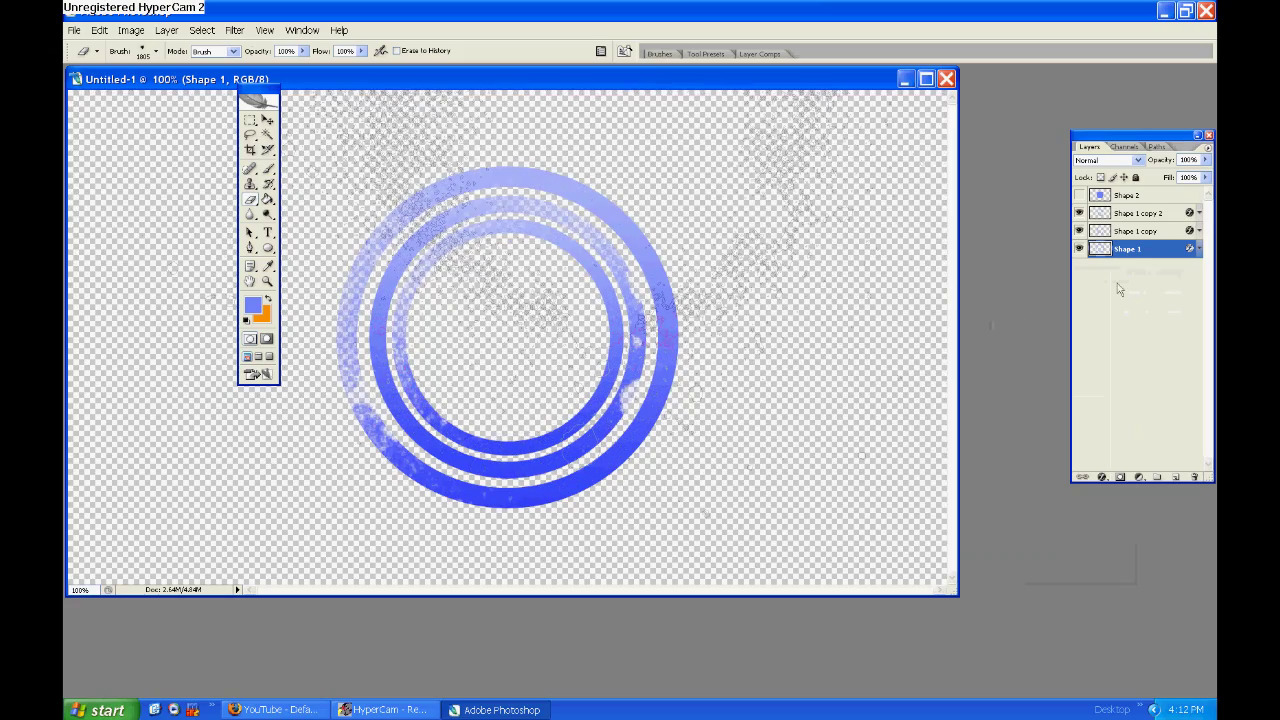
# Hide both copied ring layers and save the outer ring as 1.psd in the desktop's target_tutorial folder, with maximized compatibility
pyautogui.click(1079, 231)
pyautogui.click(1079, 213)
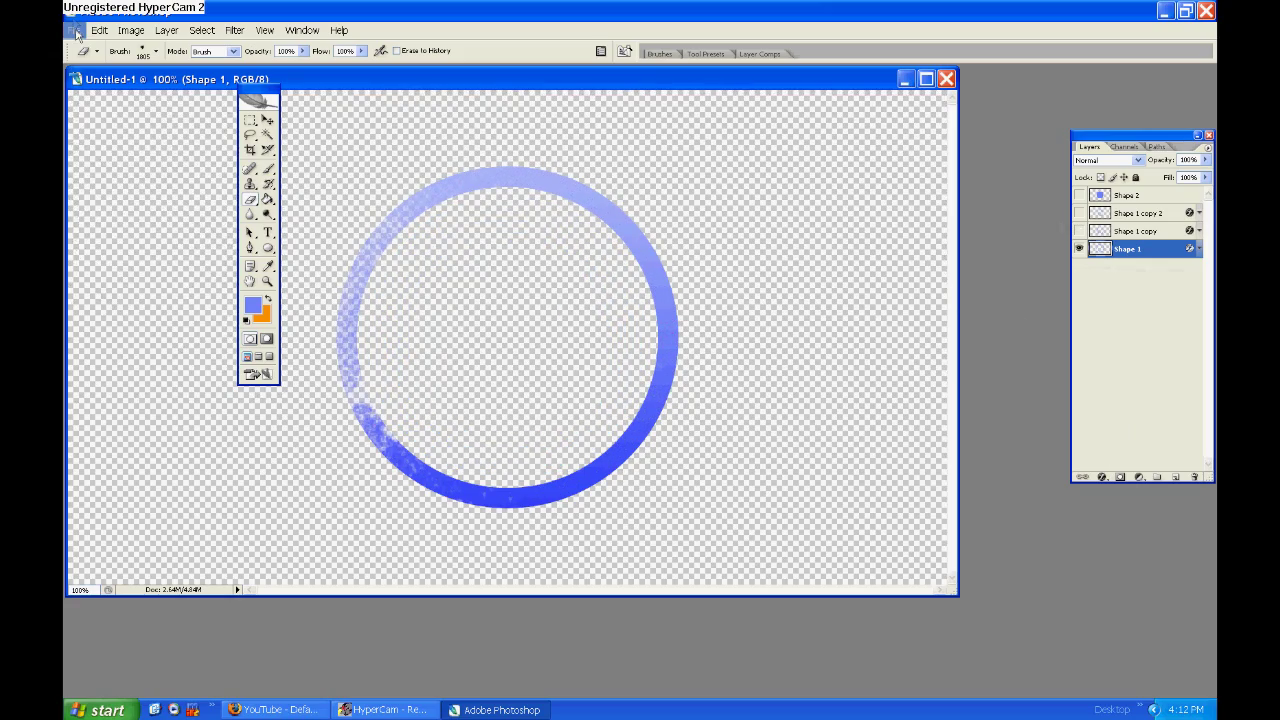
pyautogui.click(75, 30)
pyautogui.click(110, 208)
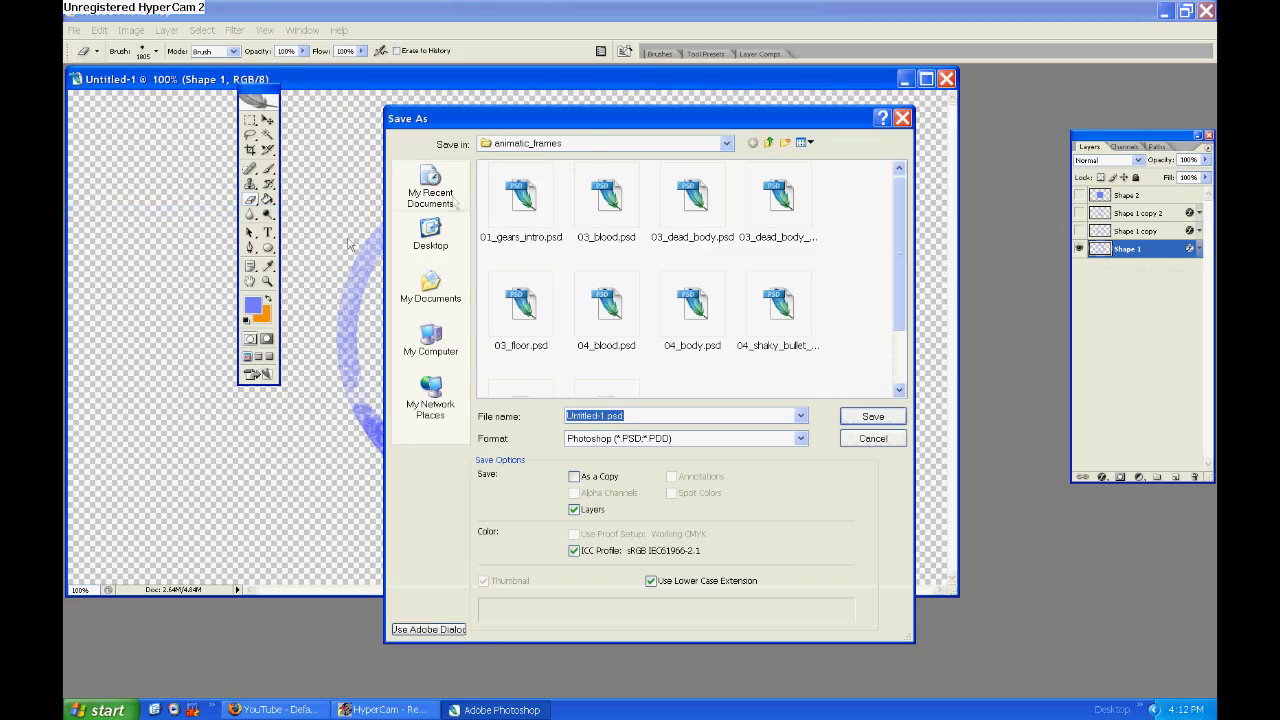
pyautogui.click(588, 145)
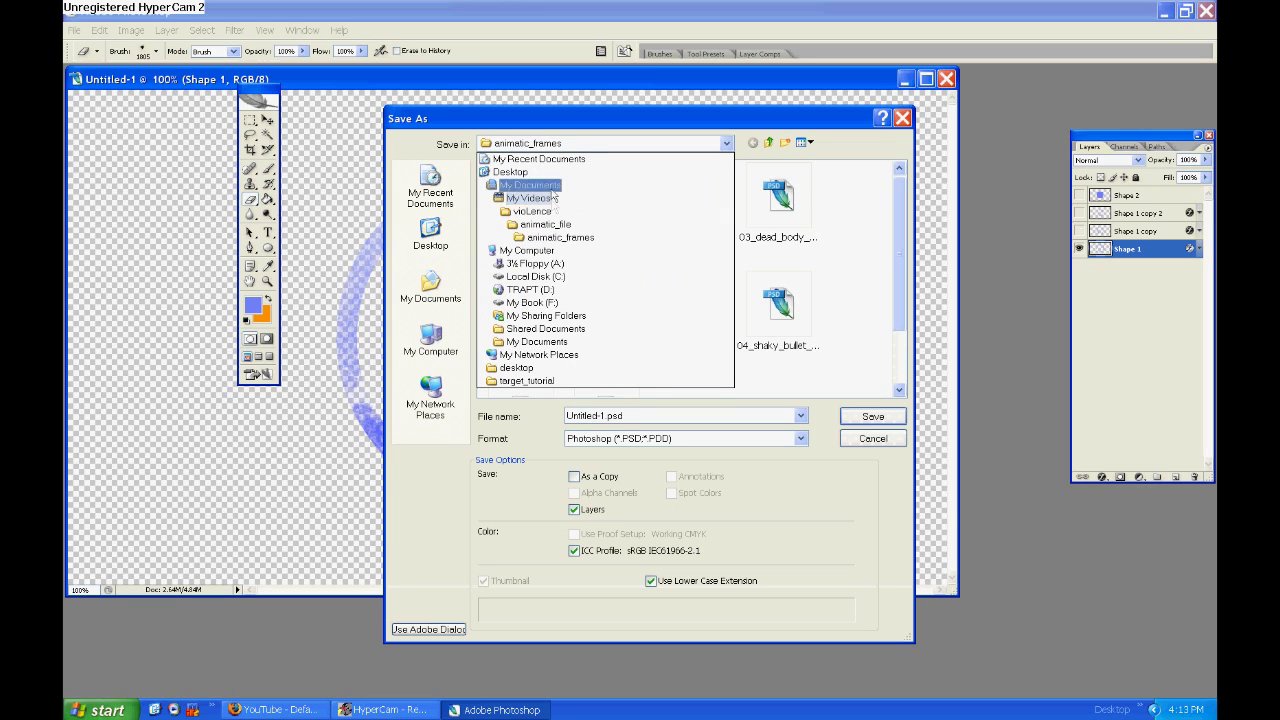
pyautogui.click(530, 172)
pyautogui.doubleClick(515, 216)
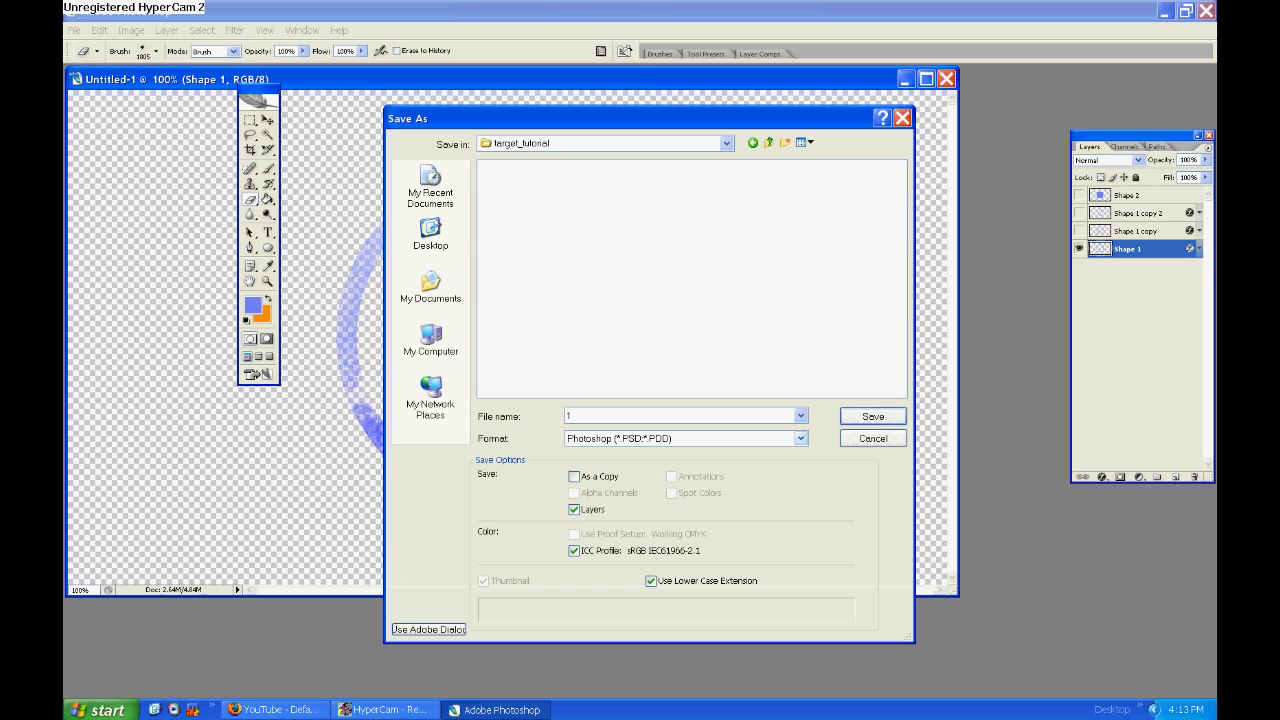
pyautogui.press('Return')
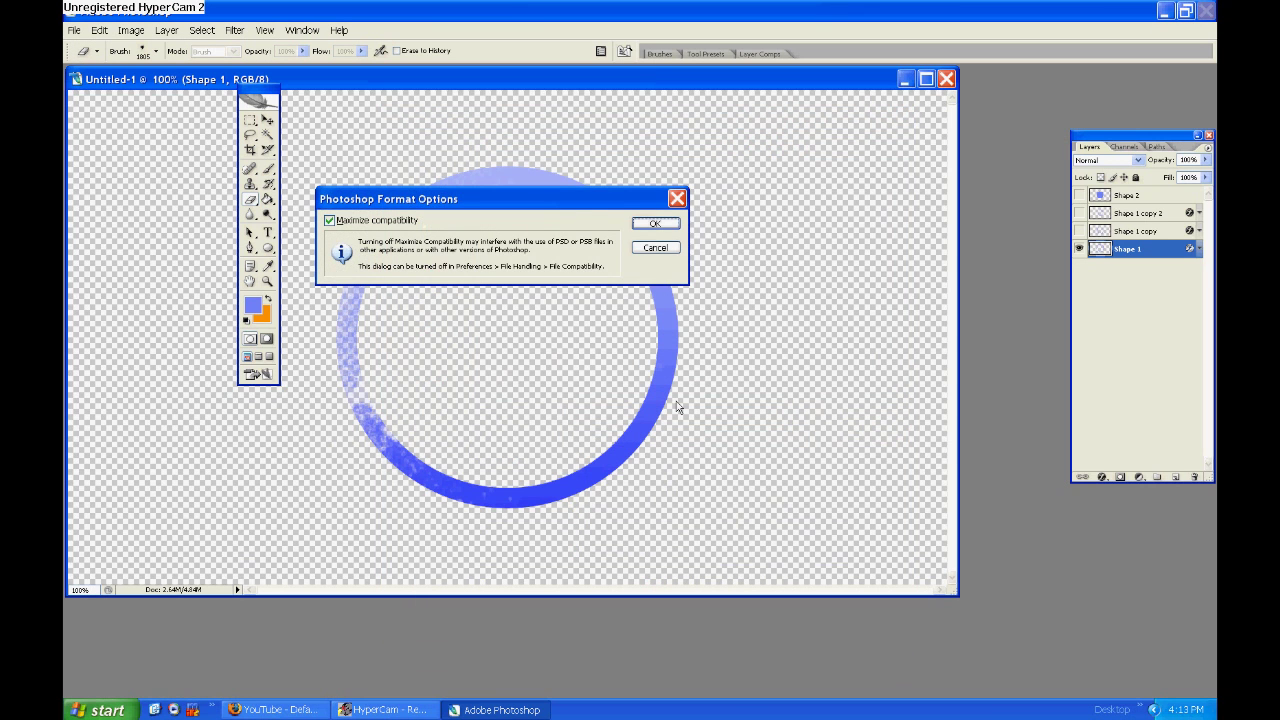
pyautogui.click(664, 227)
# Show only the Shape 1 copy layer and save the document as 2.psd in the target_tutorial folder
pyautogui.click(1080, 248)
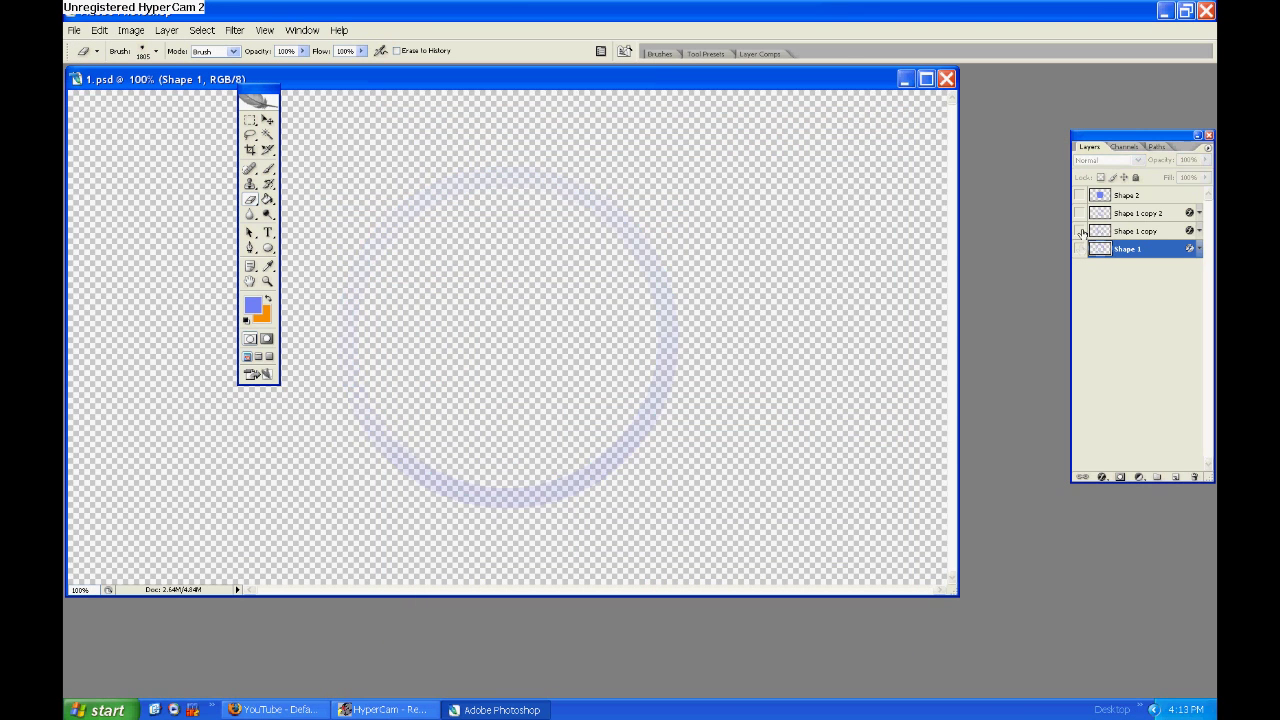
pyautogui.click(1080, 231)
pyautogui.click(1080, 213)
pyautogui.click(1080, 213)
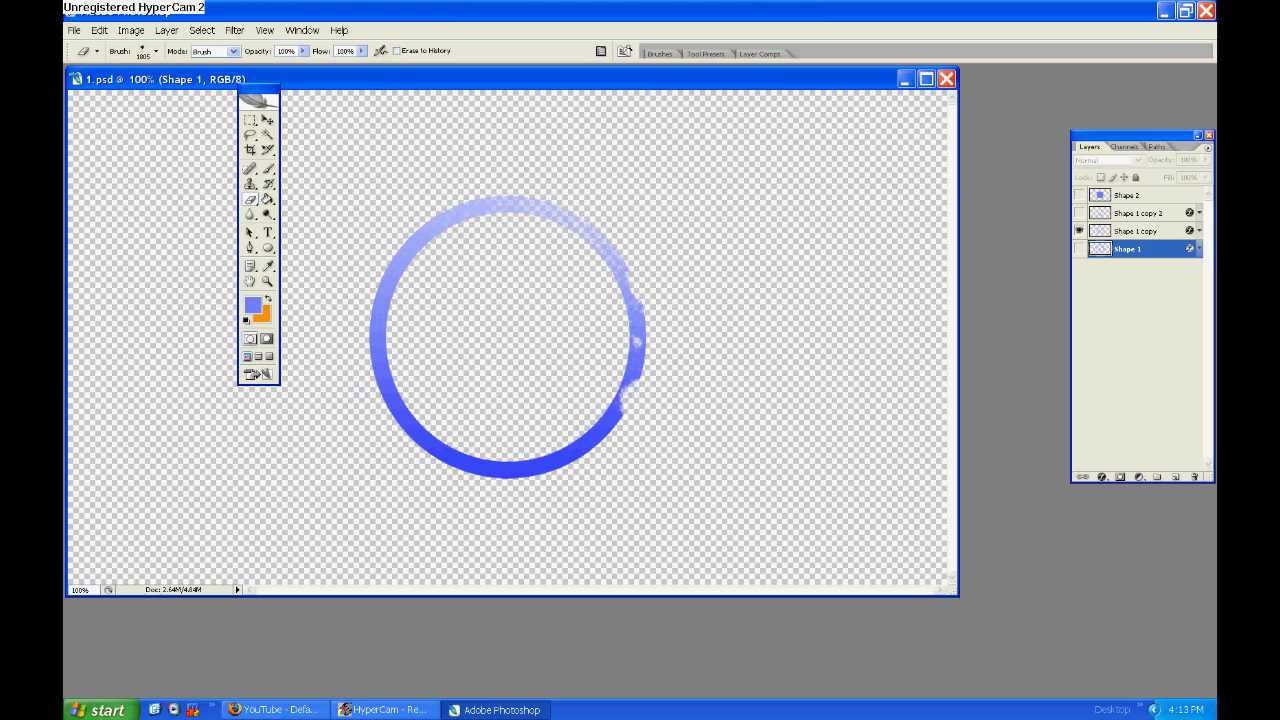
pyautogui.click(74, 30)
pyautogui.click(100, 206)
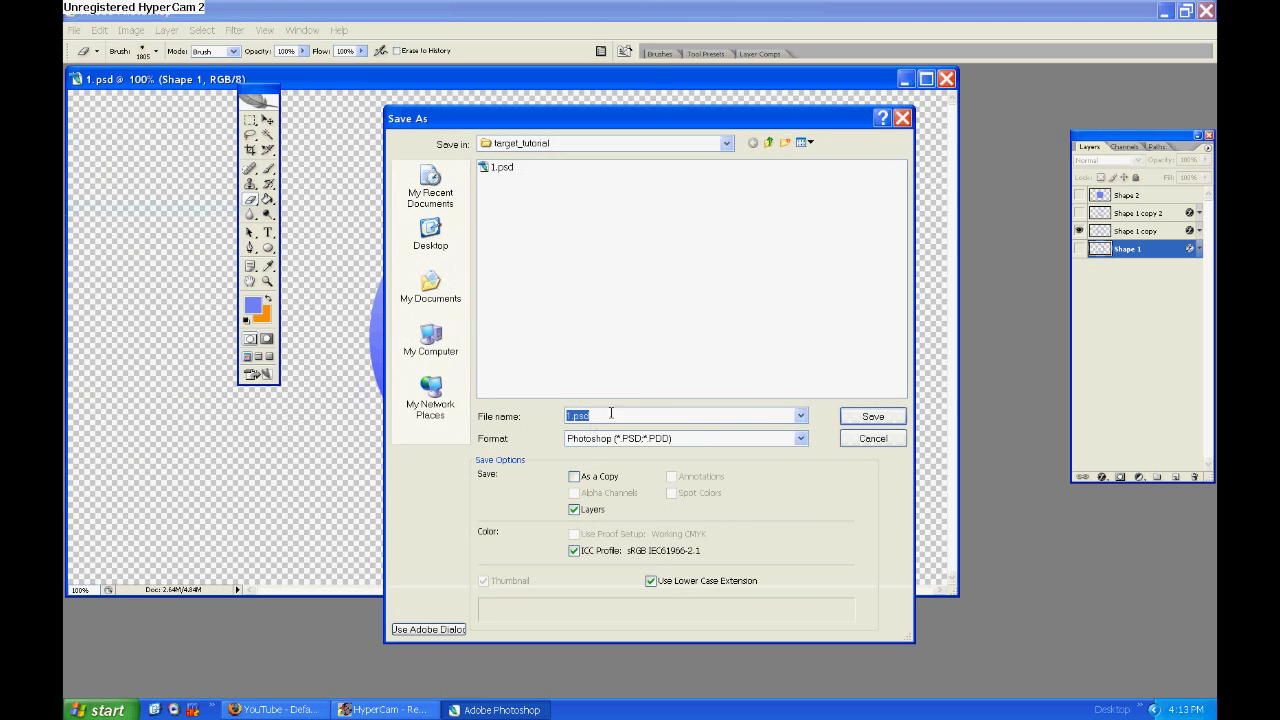
pyautogui.press('Return')
pyautogui.click(656, 223)
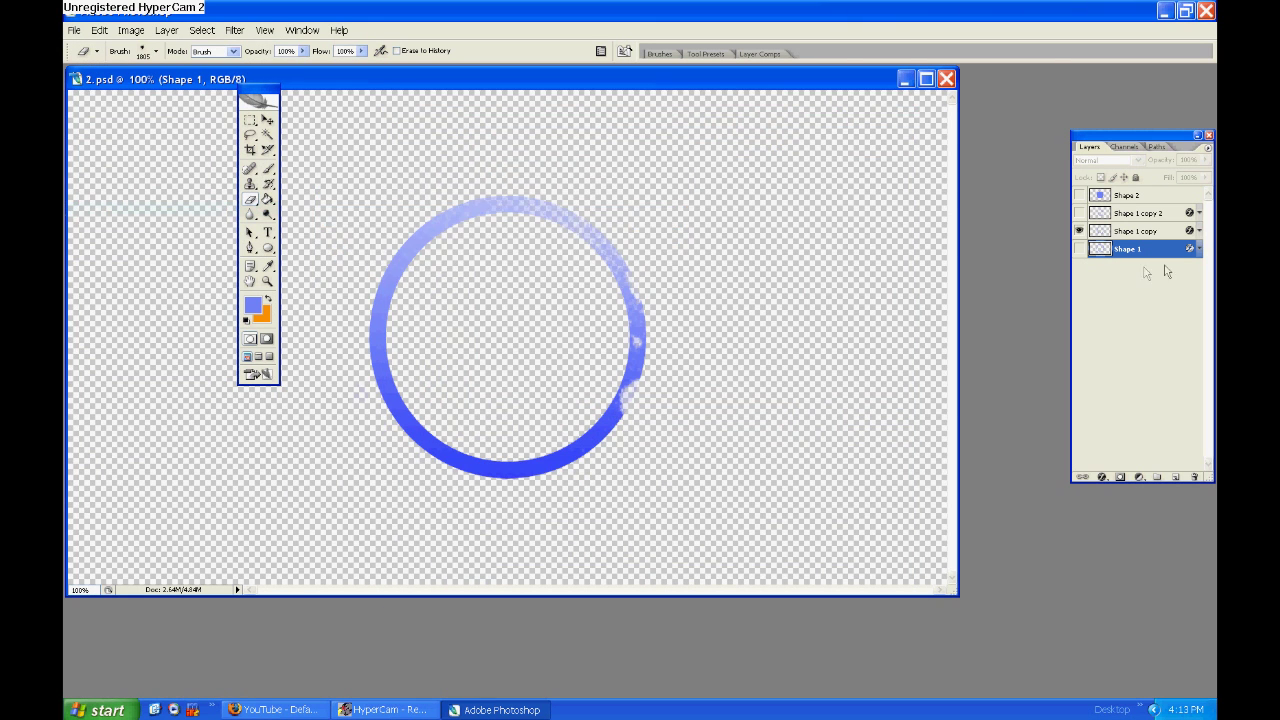
# Show only the Shape 1 copy 2 layer and save the document as 3.psd in the target_tutorial folder
pyautogui.click(1080, 230)
pyautogui.click(1079, 212)
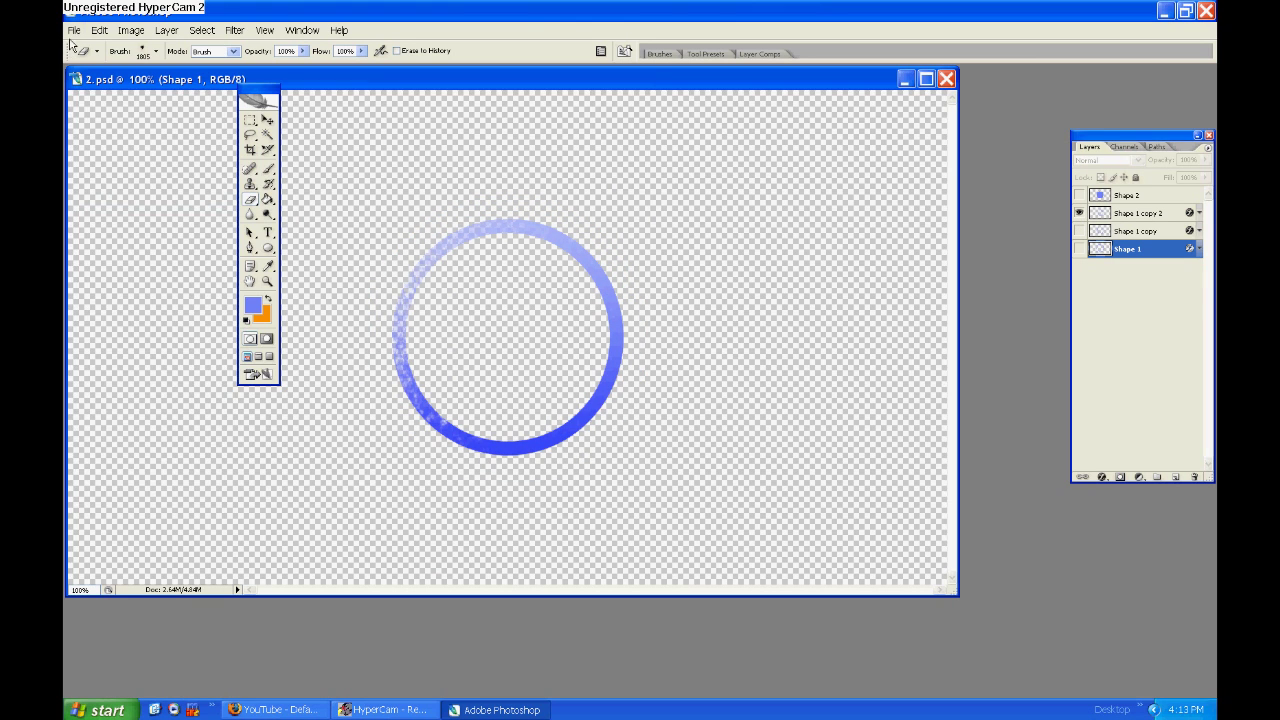
pyautogui.click(72, 32)
pyautogui.click(90, 206)
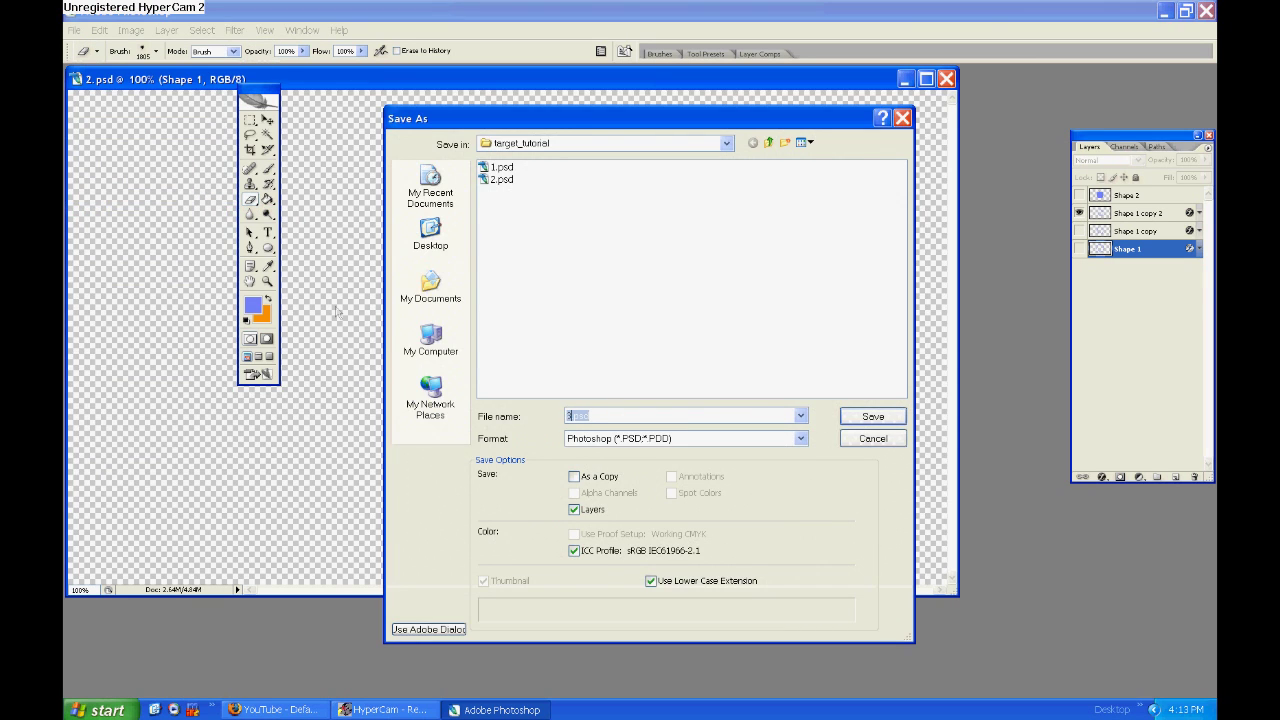
pyautogui.press('Return')
pyautogui.press('Return')
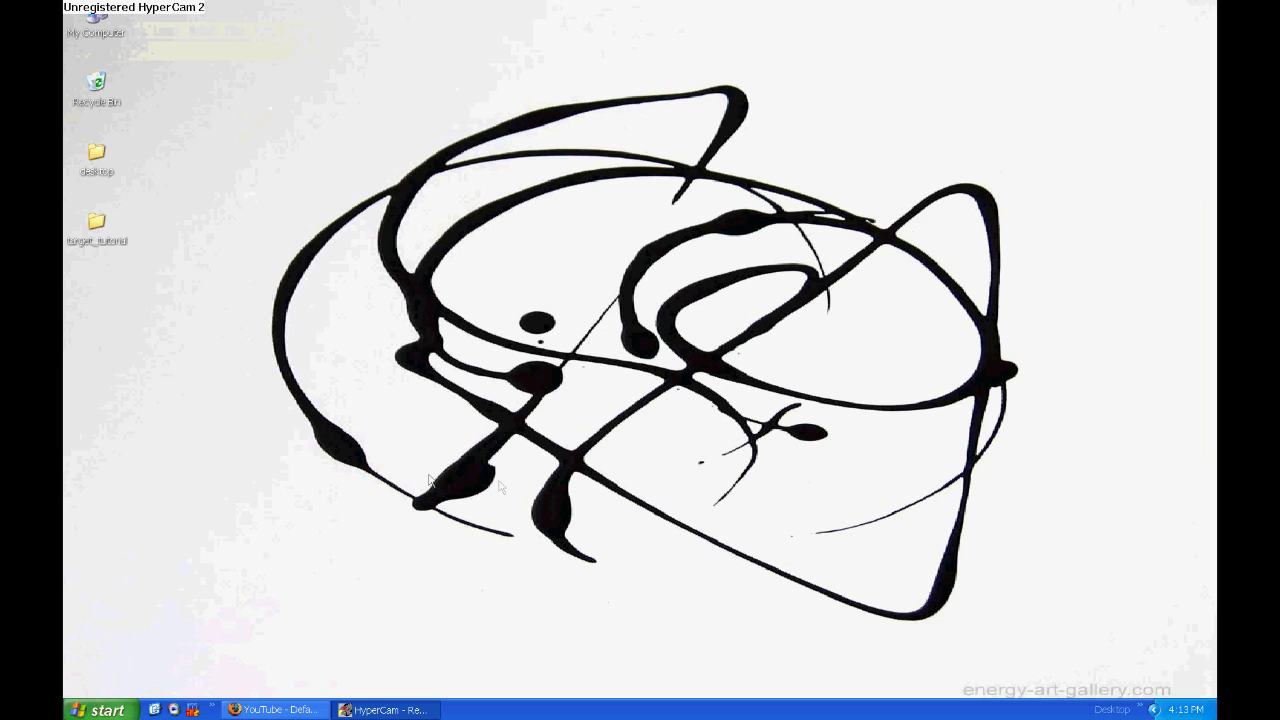
# Switch to Windows Explorer and browse to the voltage_cotw folder inside My Videos in My Documents
pyautogui.doubleClick(112, 25)
pyautogui.doubleClick(403, 300)
pyautogui.scroll(-5, 362, 407)
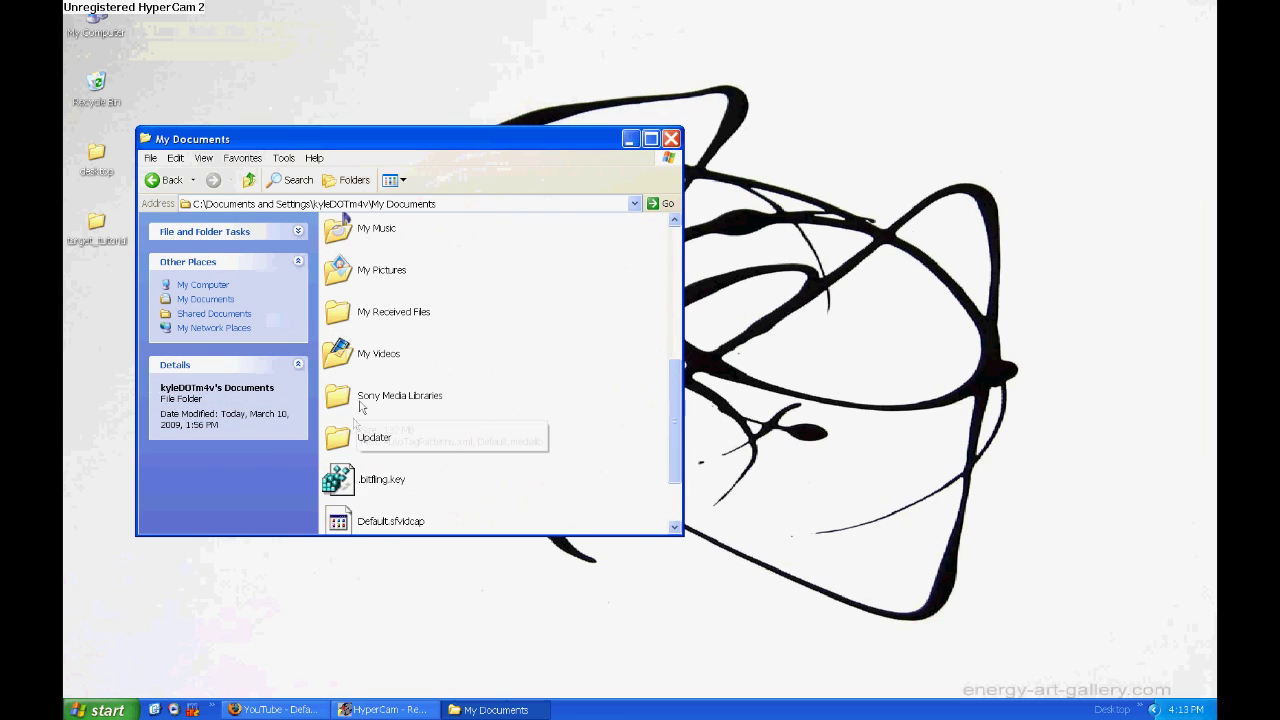
pyautogui.doubleClick(376, 353)
pyautogui.doubleClick(533, 358)
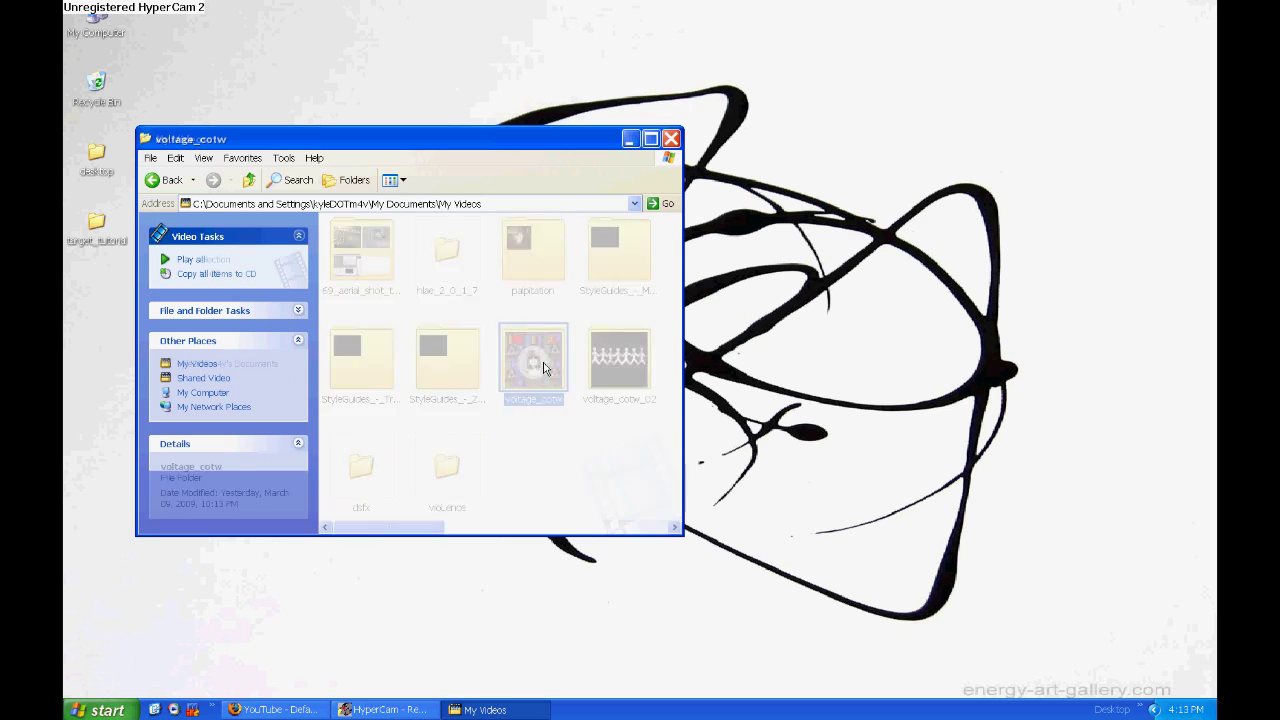
# Open the default_cotw.avi clip from the voltage_cotw folder in Sony Vegas
pyautogui.click(620, 305)
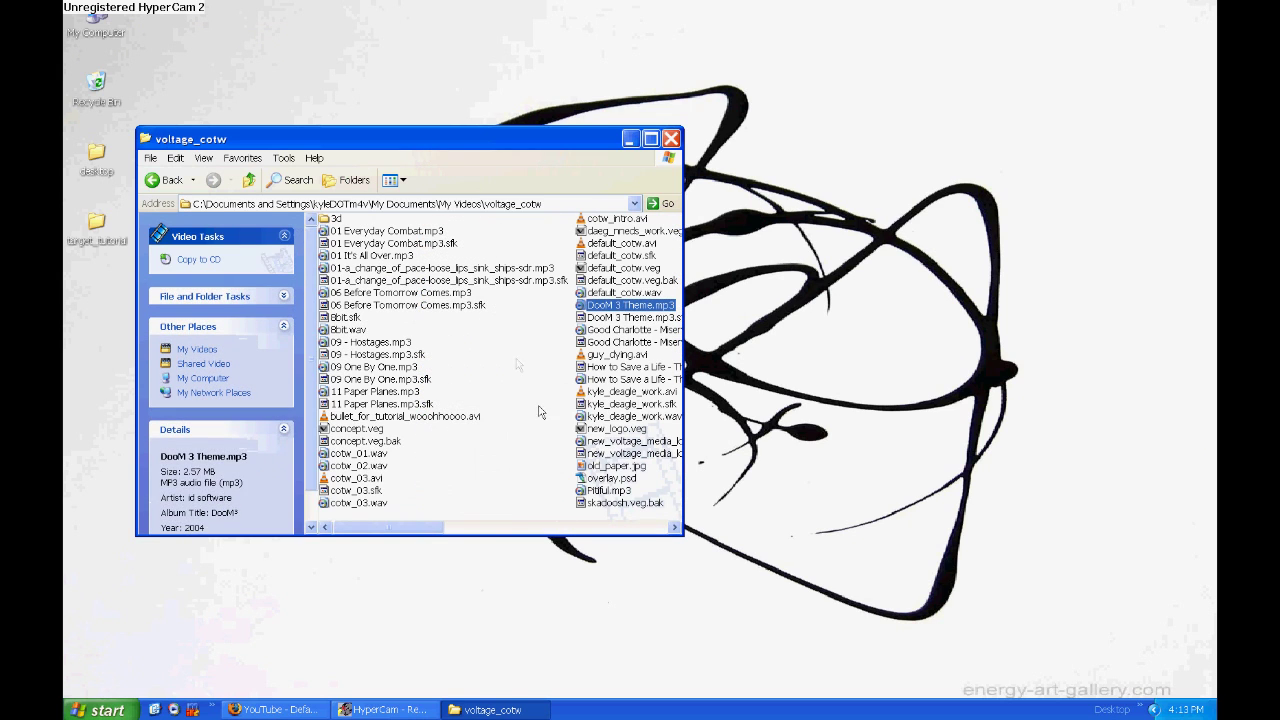
pyautogui.click(630, 404)
pyautogui.click(630, 391)
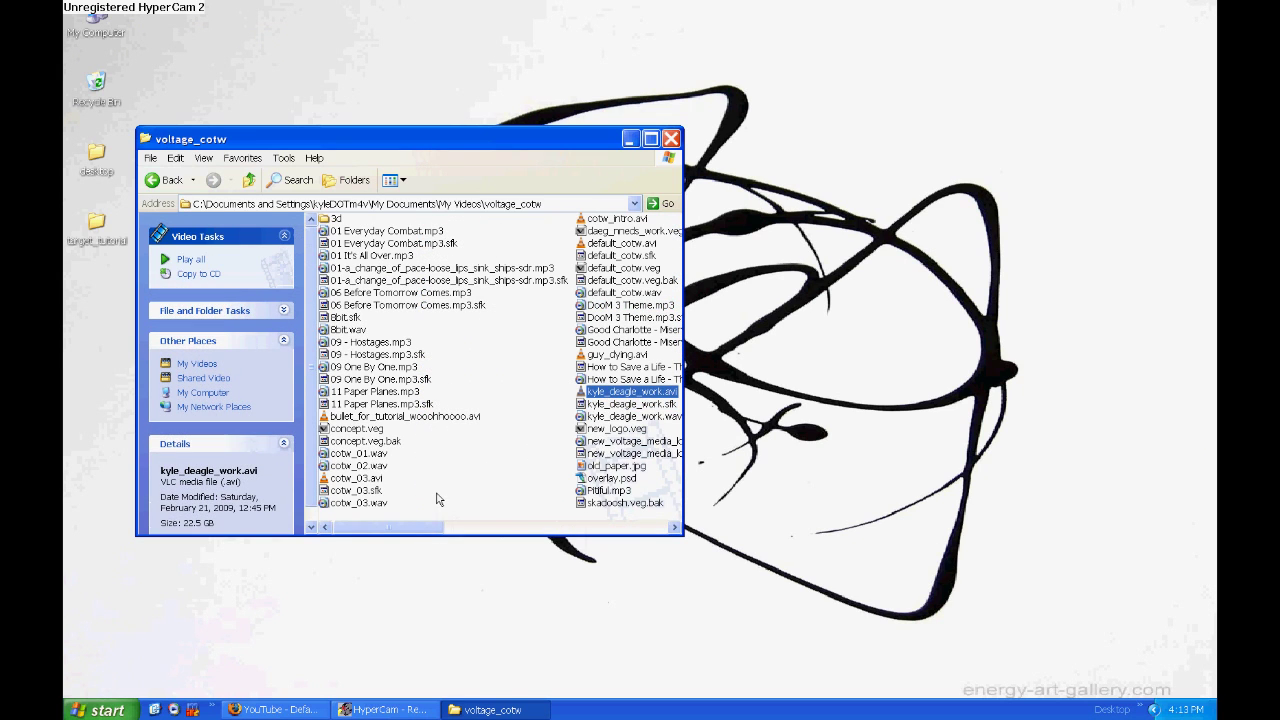
pyautogui.rightClick(618, 243)
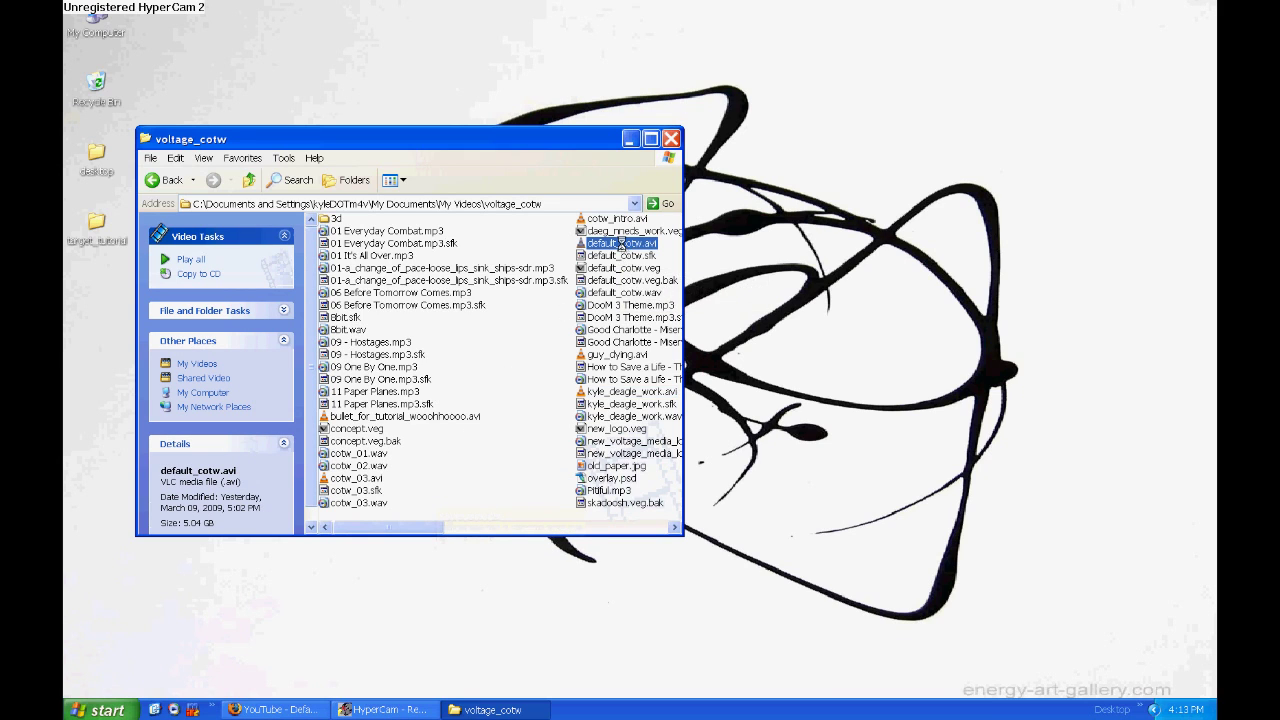
pyautogui.moveTo(690, 374)
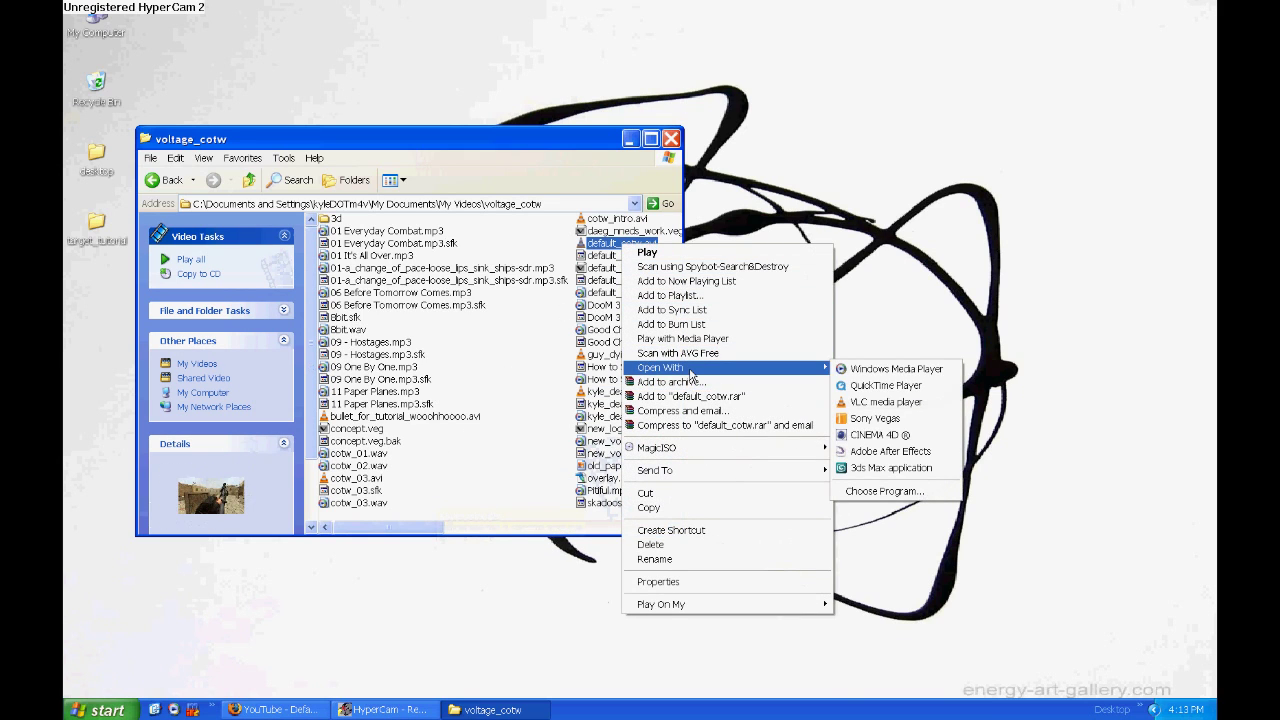
pyautogui.click(878, 419)
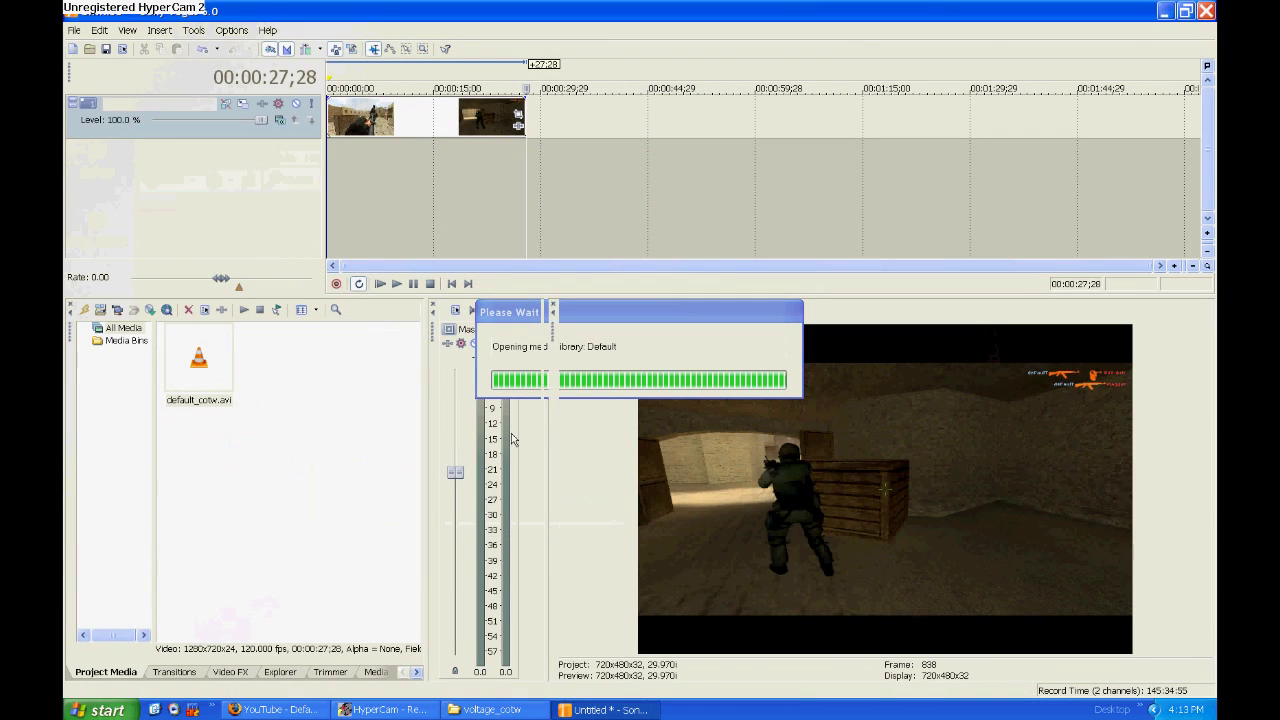
# Apply the "default" template to the project's video properties, giving 1280x720, progressive scan and square pixels
pyautogui.click(74, 30)
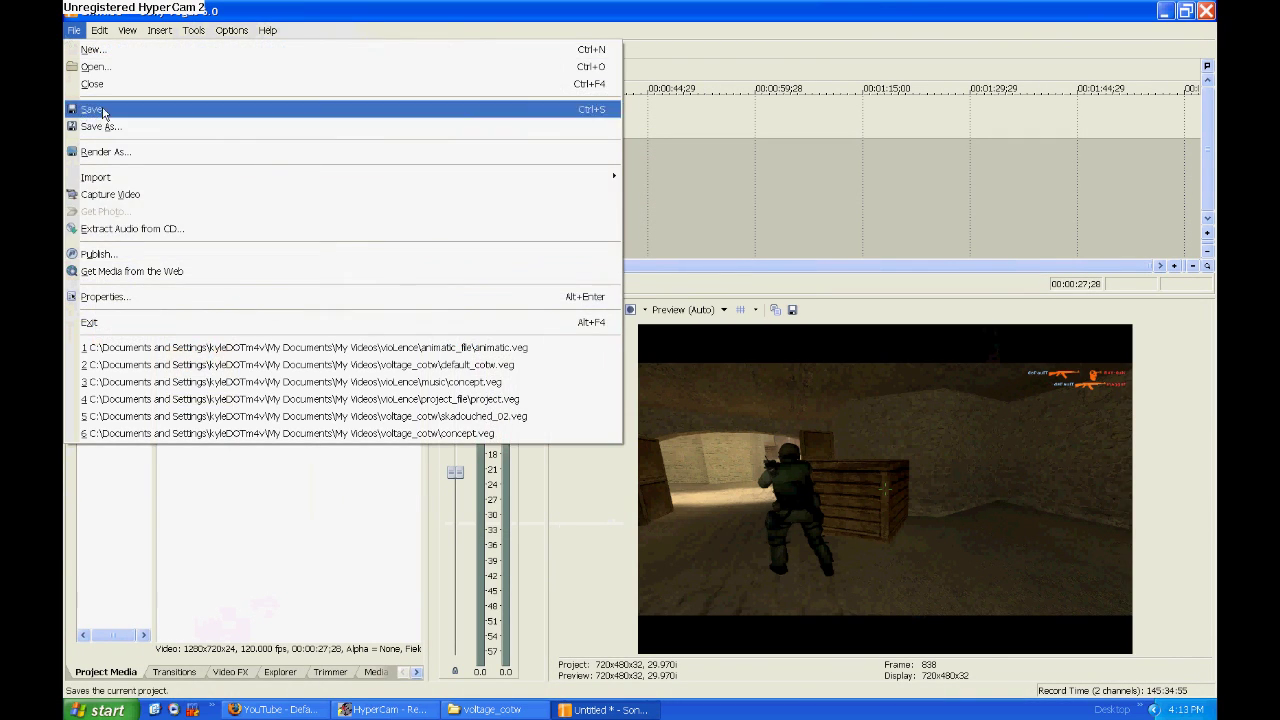
pyautogui.click(90, 296)
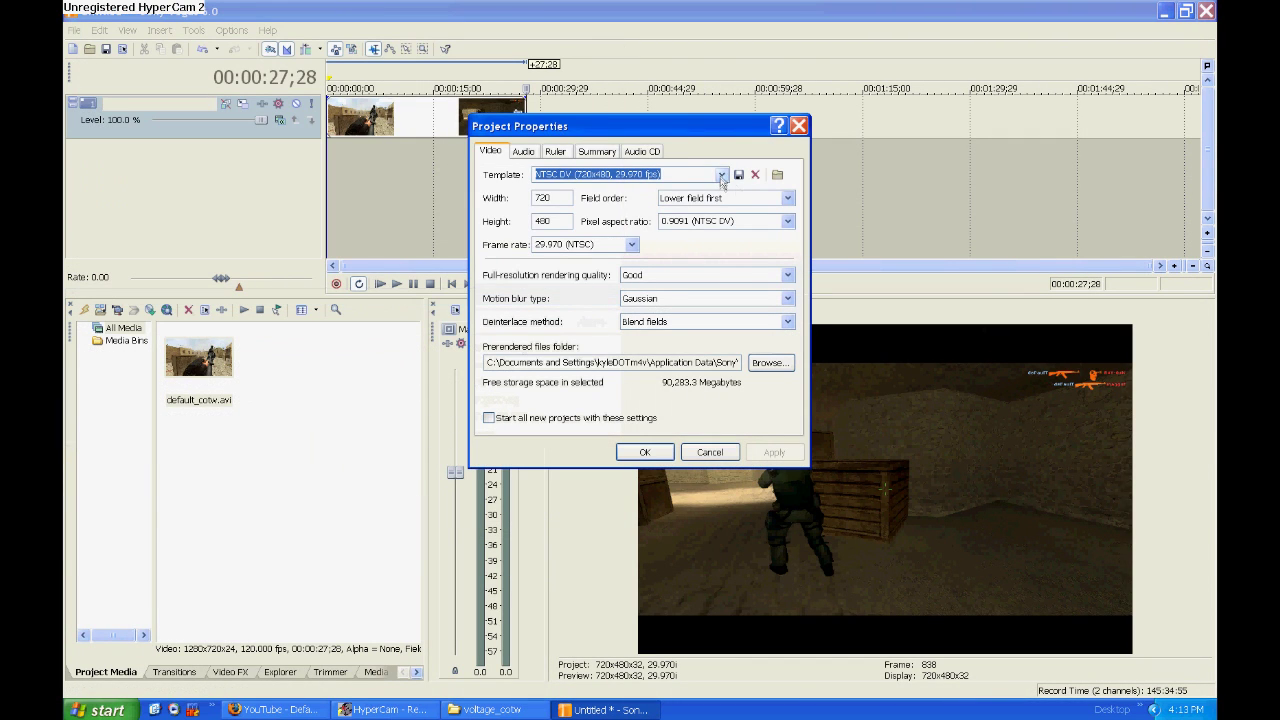
pyautogui.click(721, 175)
pyautogui.click(600, 352)
pyautogui.click(645, 452)
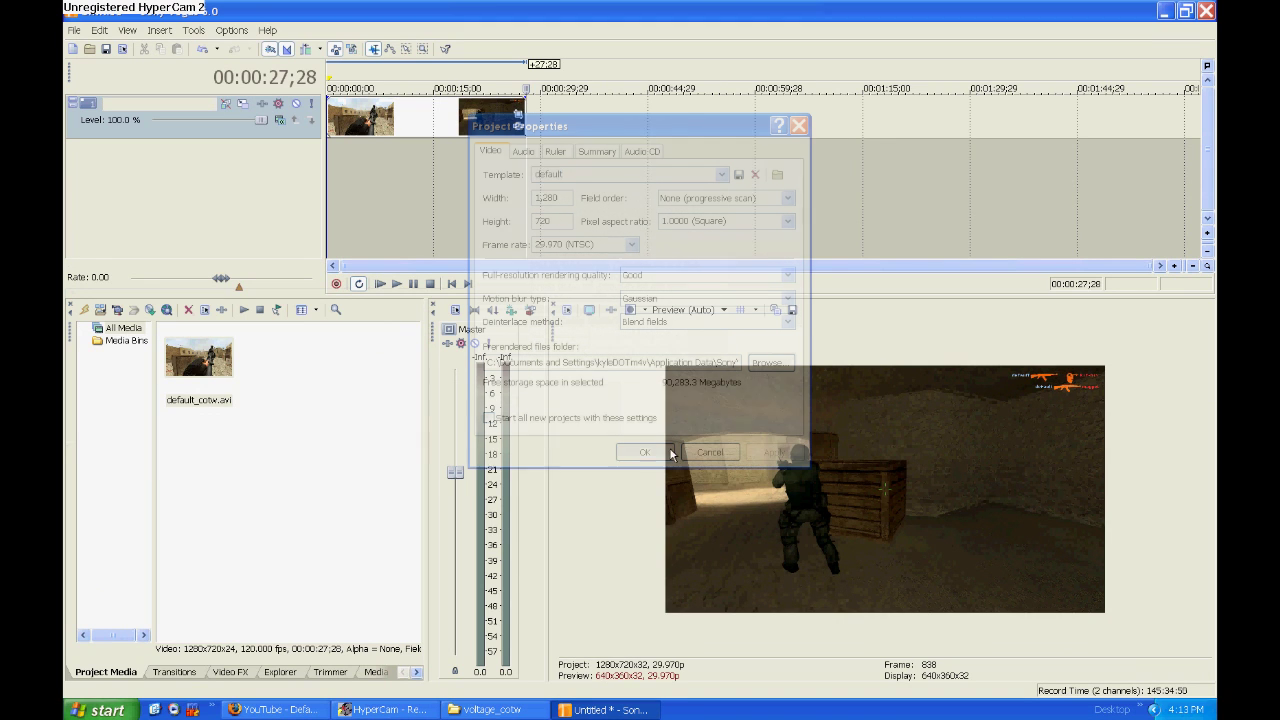
pyautogui.click(73, 30)
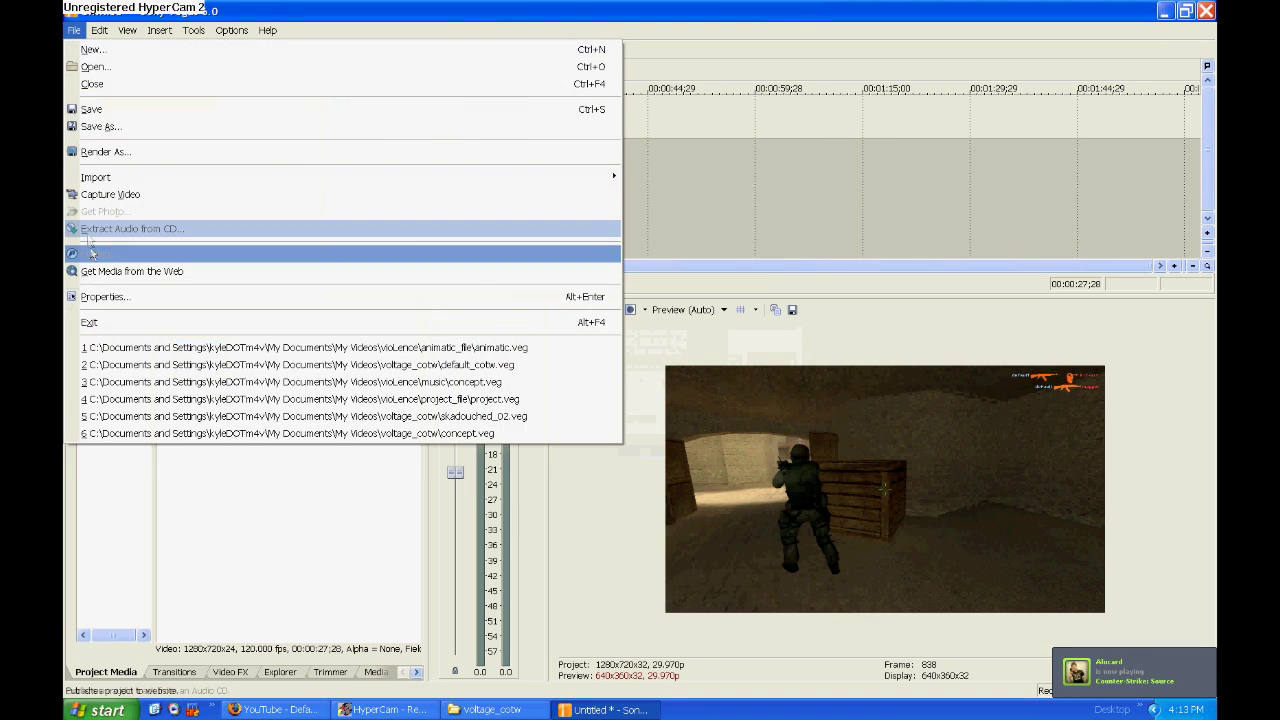
pyautogui.click(150, 251)
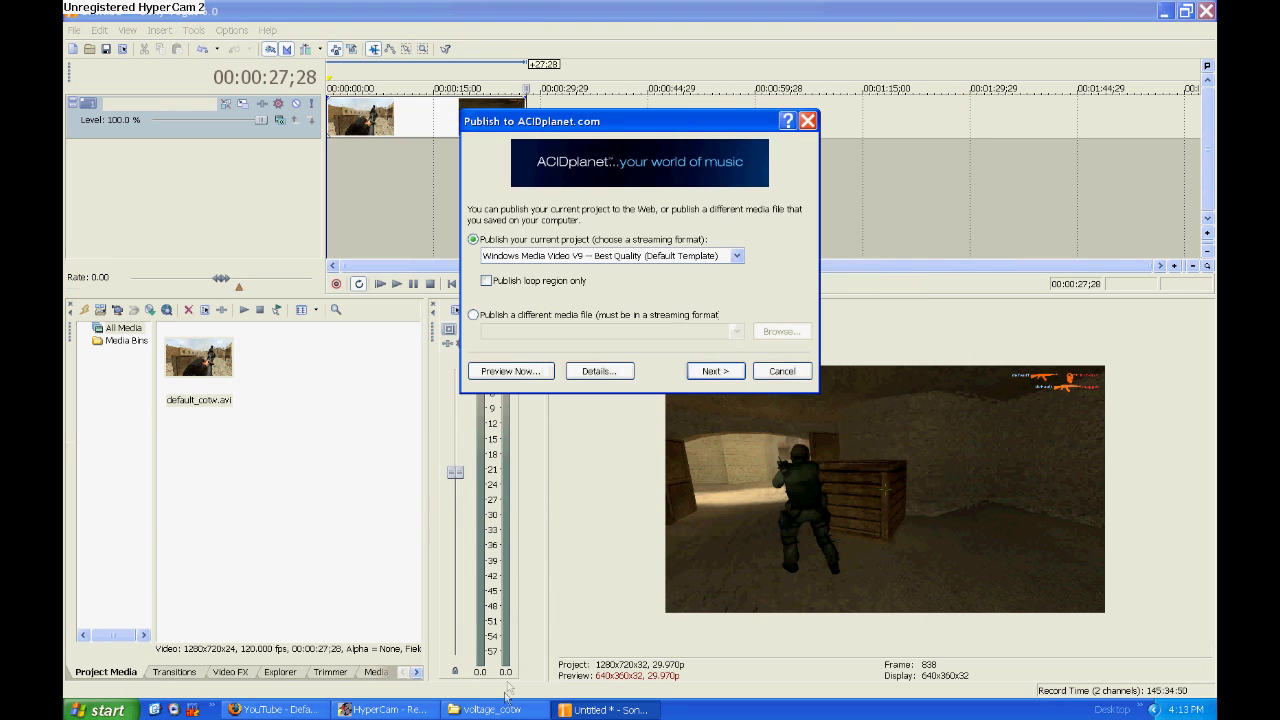
pyautogui.click(780, 371)
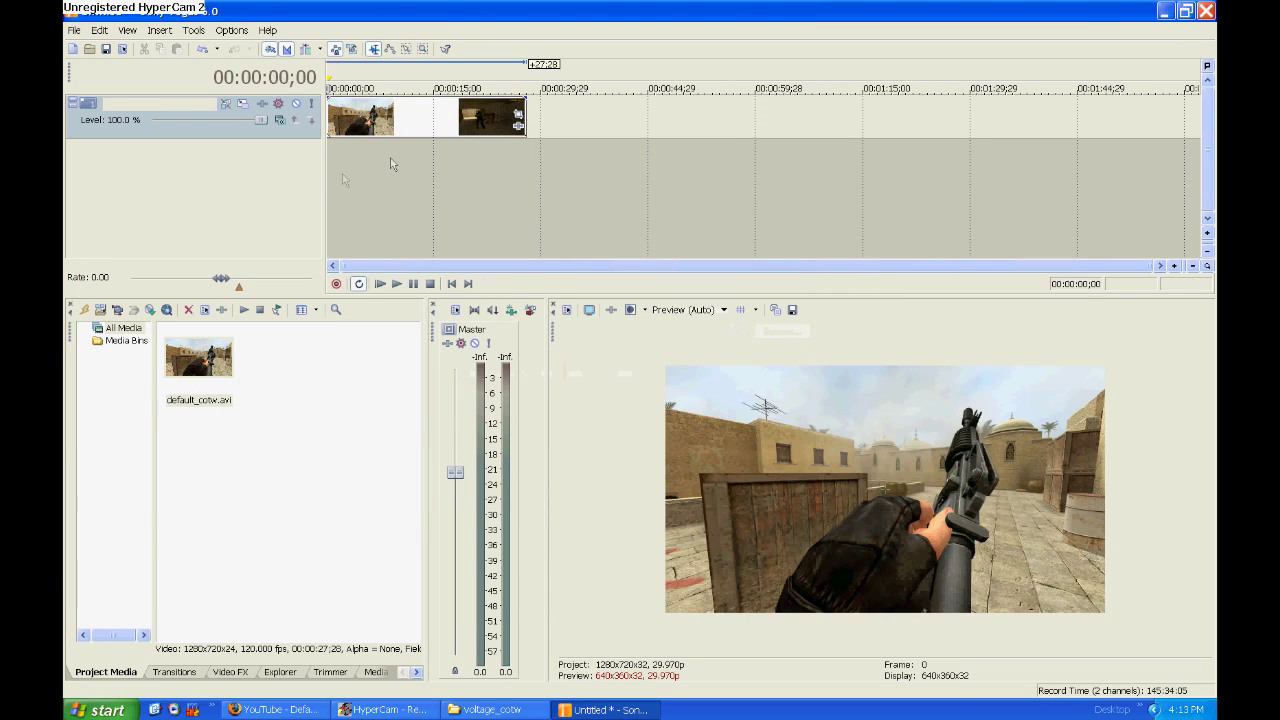
# Place the timeline cursor at 00:00:14;09 and import 1.psd, 2.psd and 3.psd from the desktop's target_tutorial folder
pyautogui.click(430, 168)
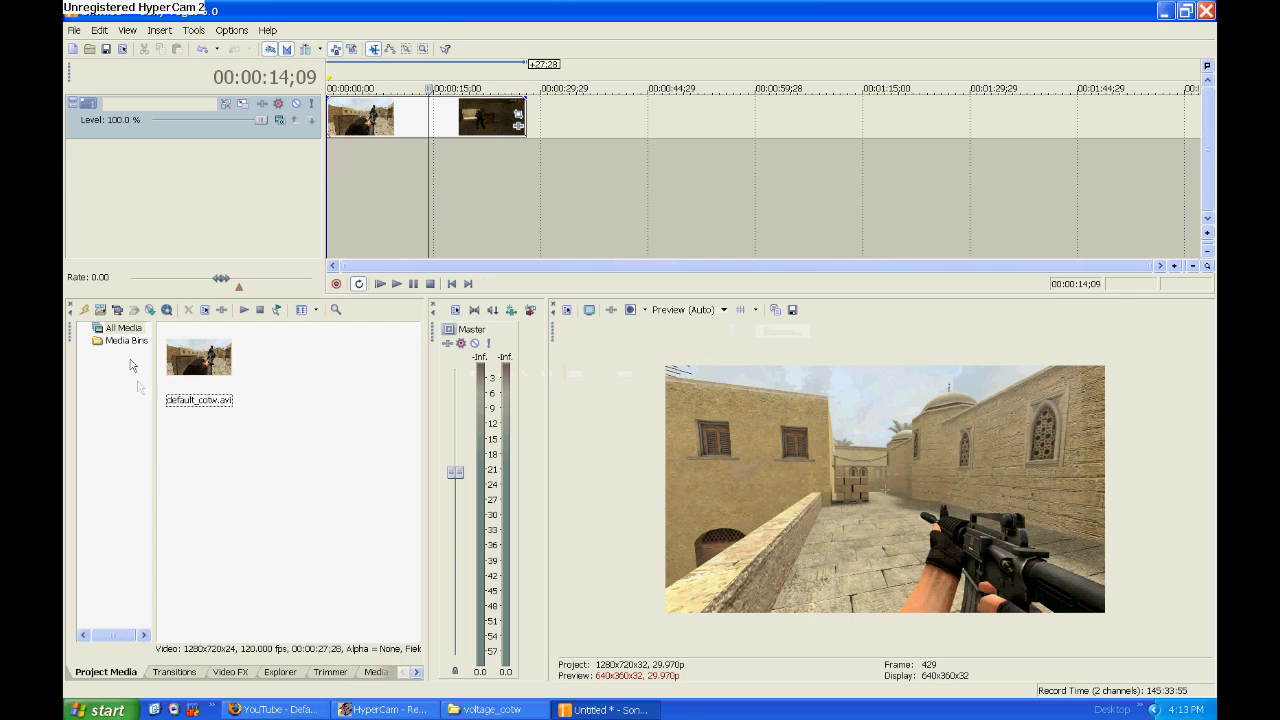
pyautogui.click(86, 32)
pyautogui.moveTo(612, 171)
pyautogui.click(650, 177)
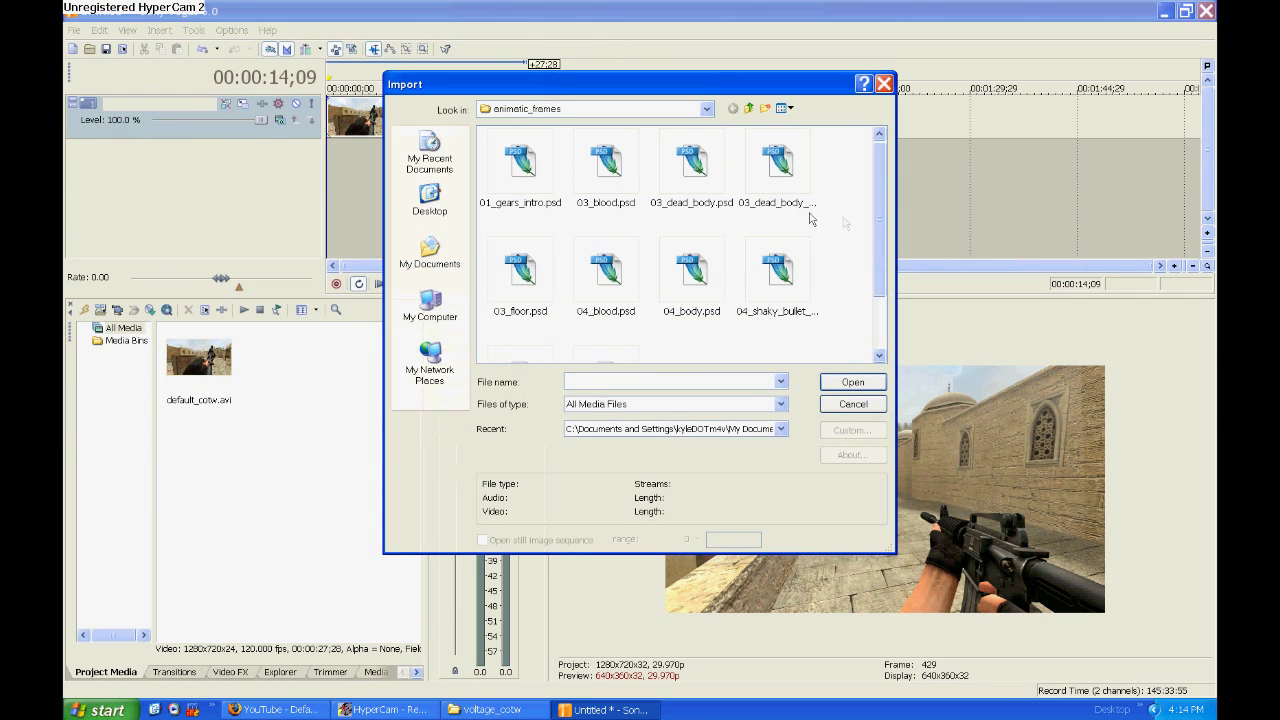
pyautogui.click(706, 108)
pyautogui.click(510, 133)
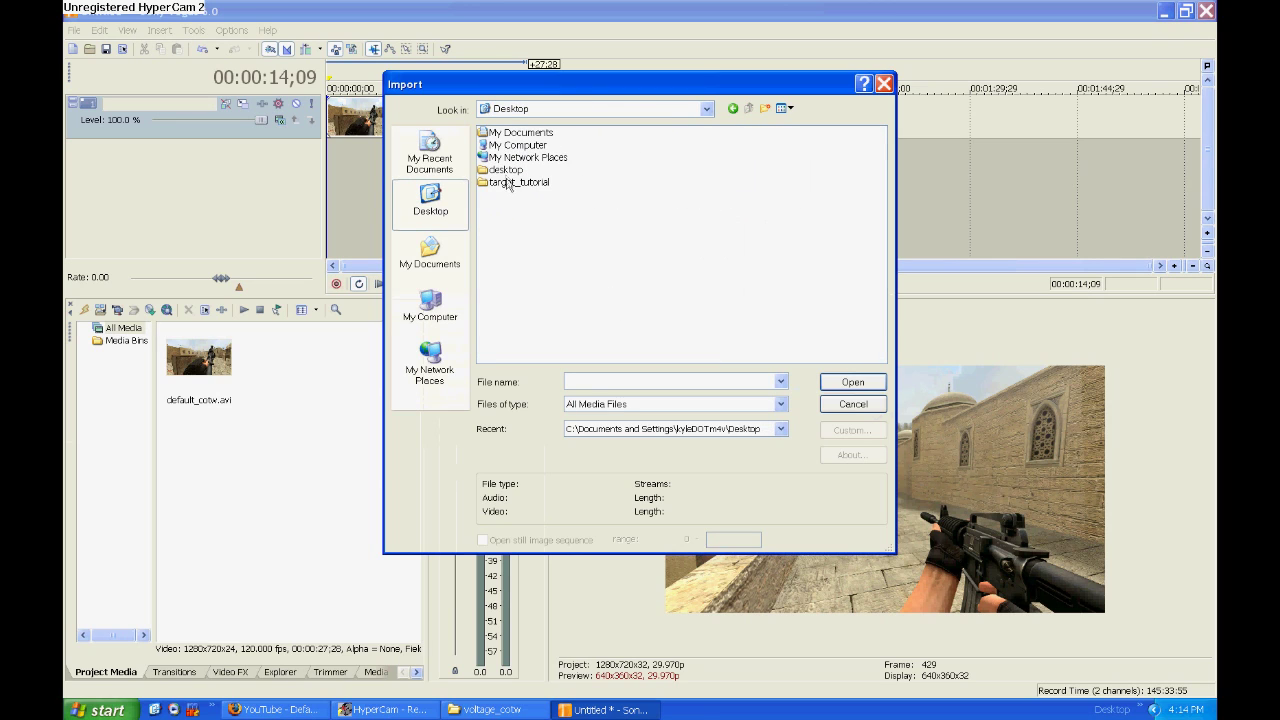
pyautogui.doubleClick(515, 182)
pyautogui.moveTo(588, 131); pyautogui.dragTo(480, 172)
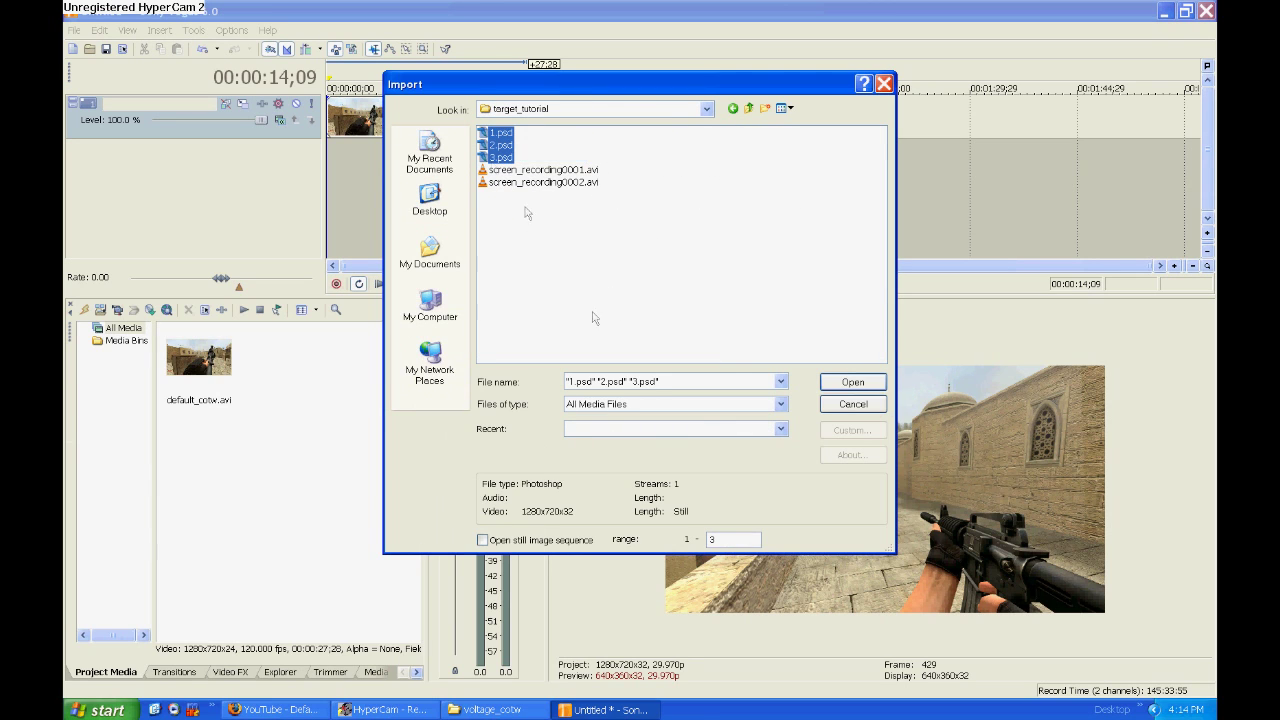
pyautogui.click(851, 383)
# Insert a video track above the footage and place the three ring images on it in sequence, starting at 00:00:14;09
pyautogui.moveTo(392, 446); pyautogui.dragTo(171, 213)
pyautogui.rightClick(218, 133)
pyautogui.click(272, 163)
pyautogui.moveTo(199, 357); pyautogui.dragTo(430, 120)
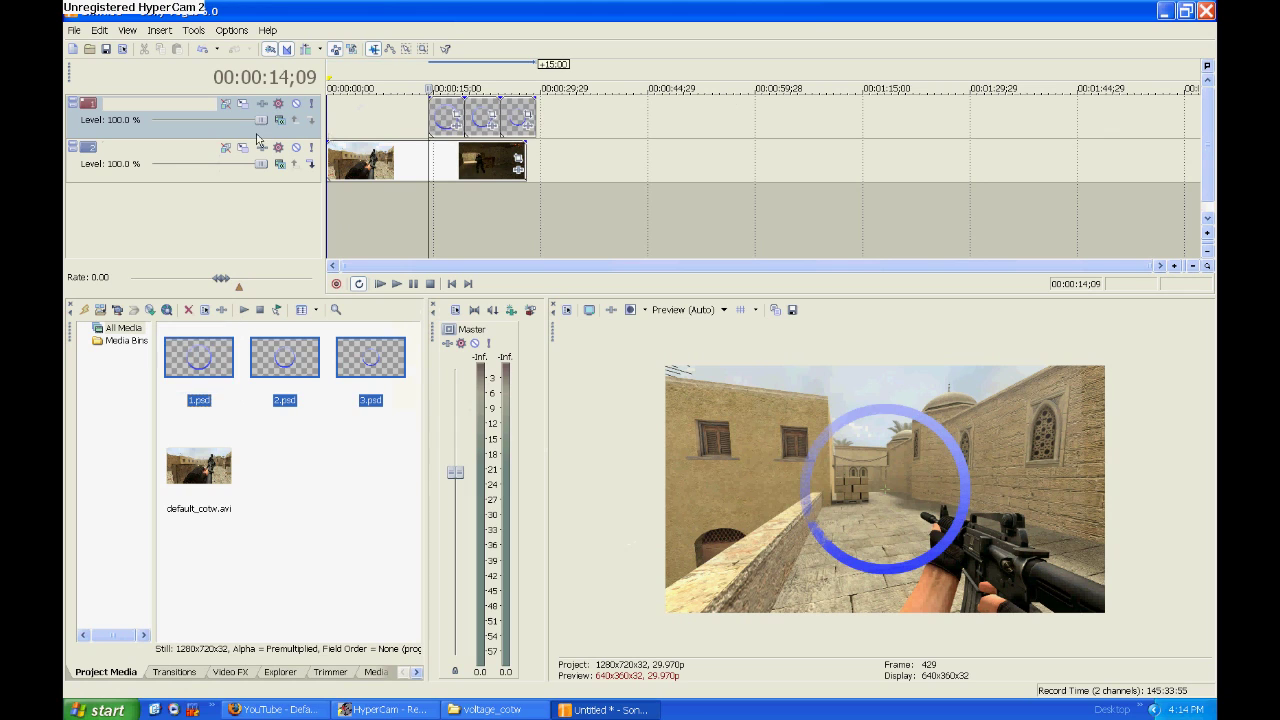
# Insert two more empty video tracks above the track holding the ring images
pyautogui.rightClick(258, 128)
pyautogui.click(300, 163)
pyautogui.rightClick(263, 141)
pyautogui.click(290, 171)
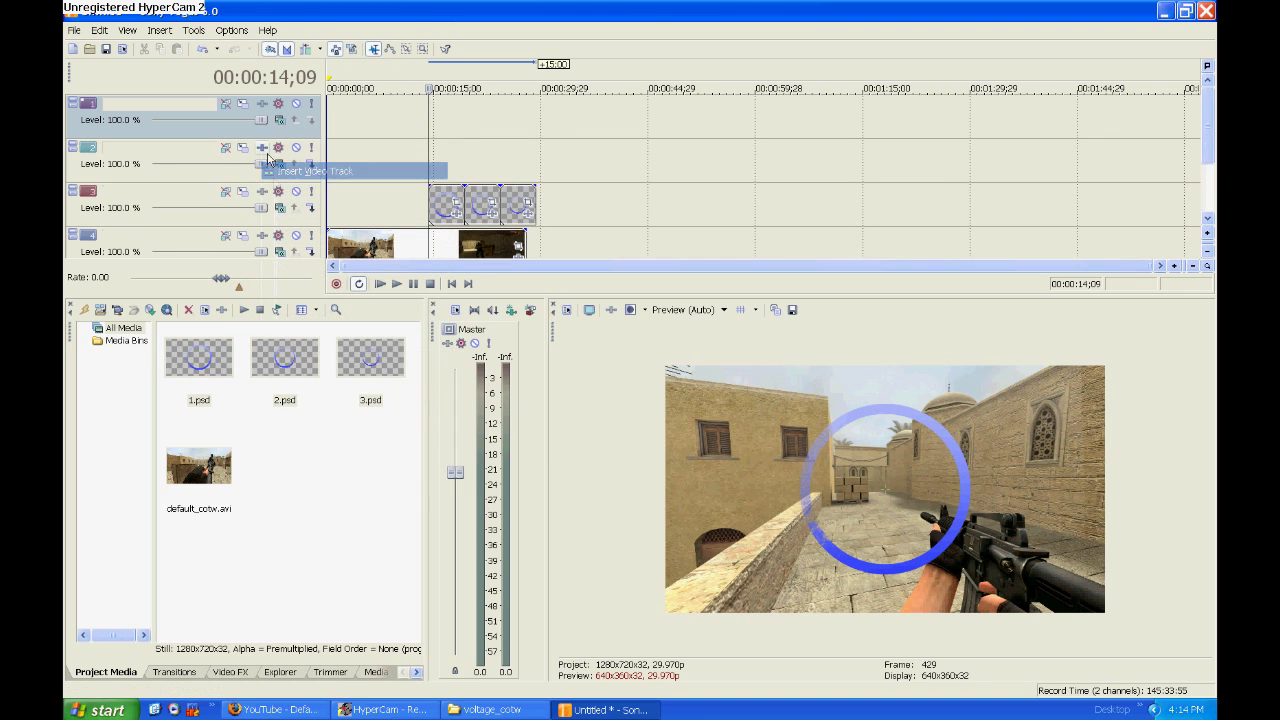
# Move the 2.psd clip to track 2 and the 3.psd clip to track 1, both starting at 00:00:14;09
pyautogui.moveTo(493, 207); pyautogui.dragTo(437, 168)
pyautogui.scroll(3, 437, 168)
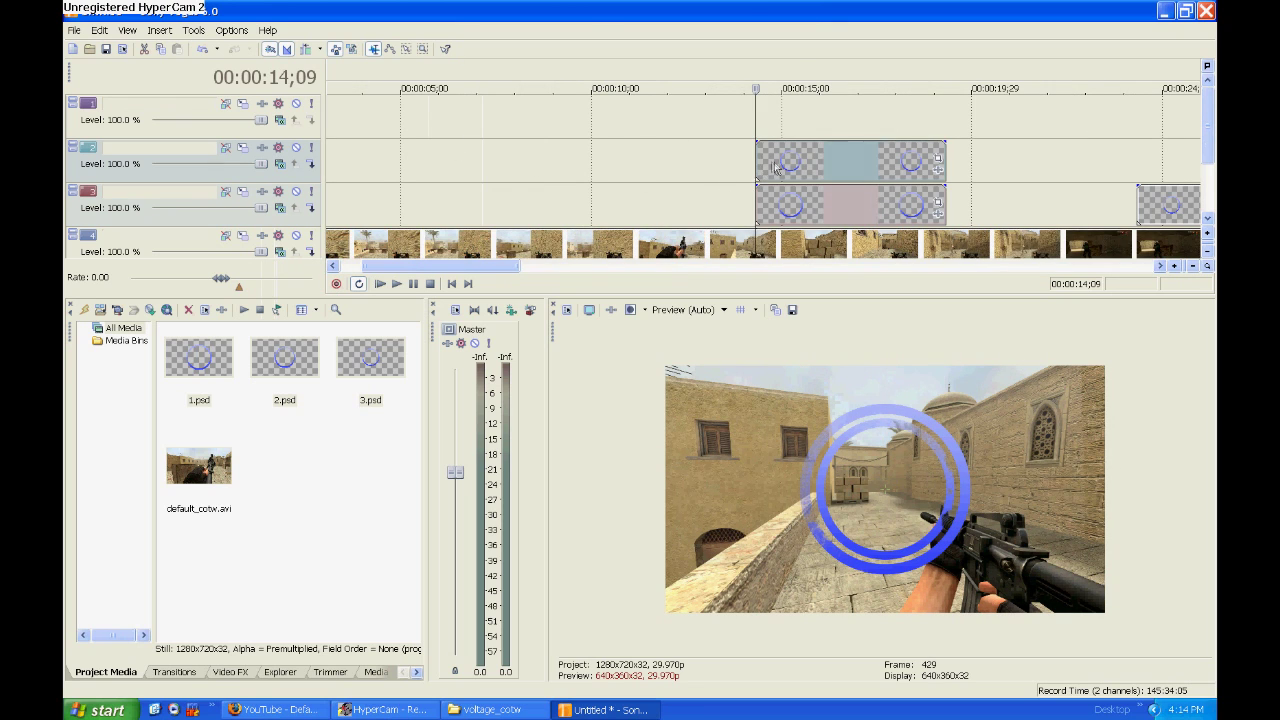
pyautogui.scroll(-3, 739, 198)
pyautogui.moveTo(508, 201); pyautogui.dragTo(492, 177)
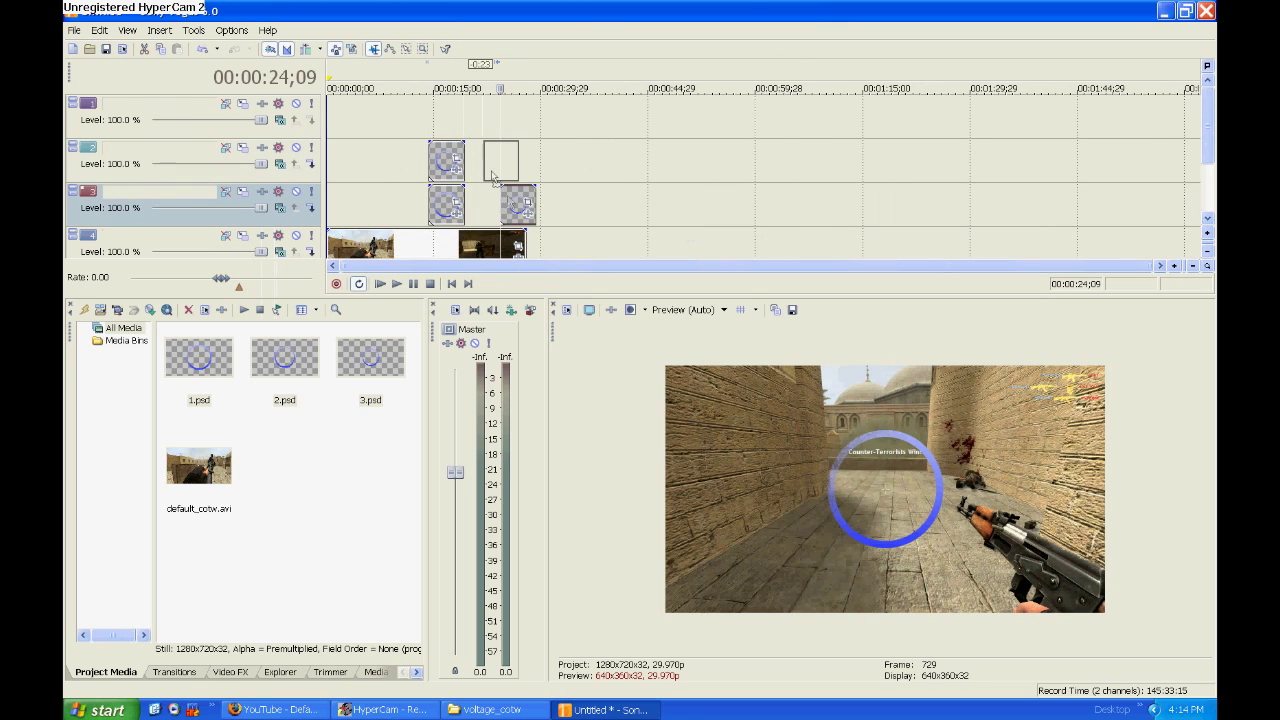
pyautogui.moveTo(445, 123); pyautogui.dragTo(445, 123)
pyautogui.click(445, 123)
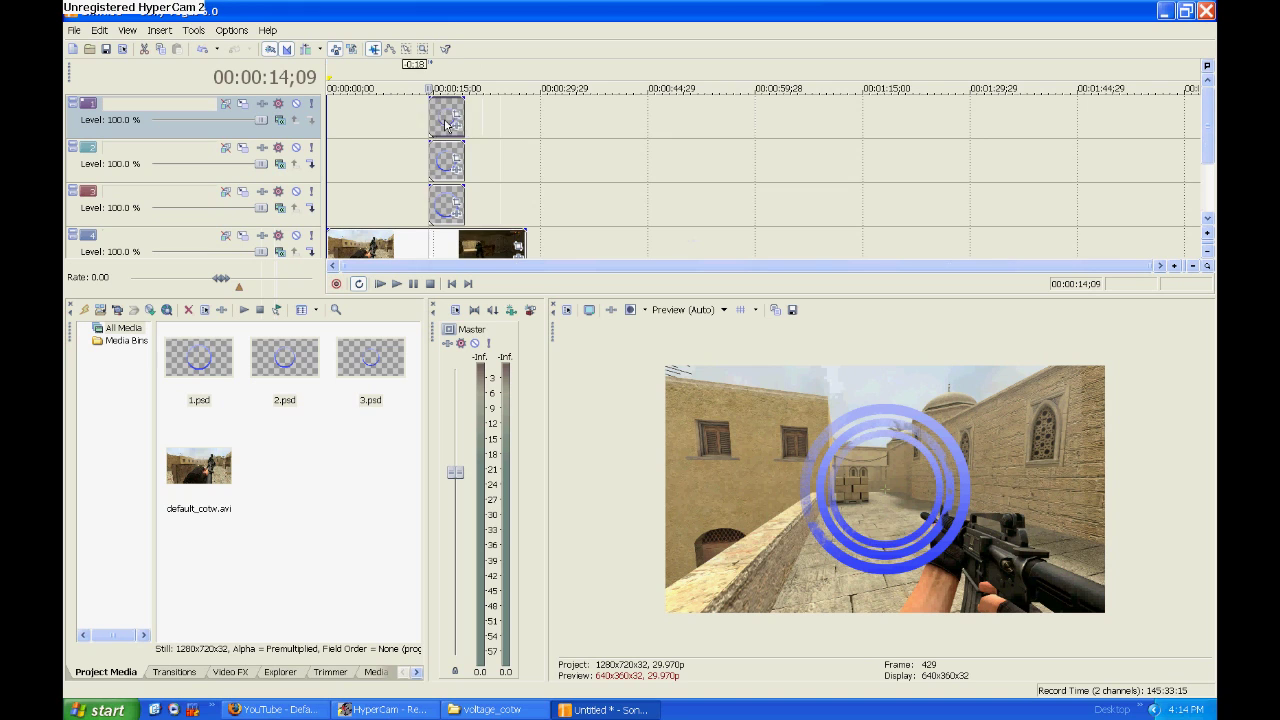
# Move all three ring clips to start at 00:00:21;12 and preview the footage from there to about 00:00:22;18
pyautogui.scroll(3, 472, 187)
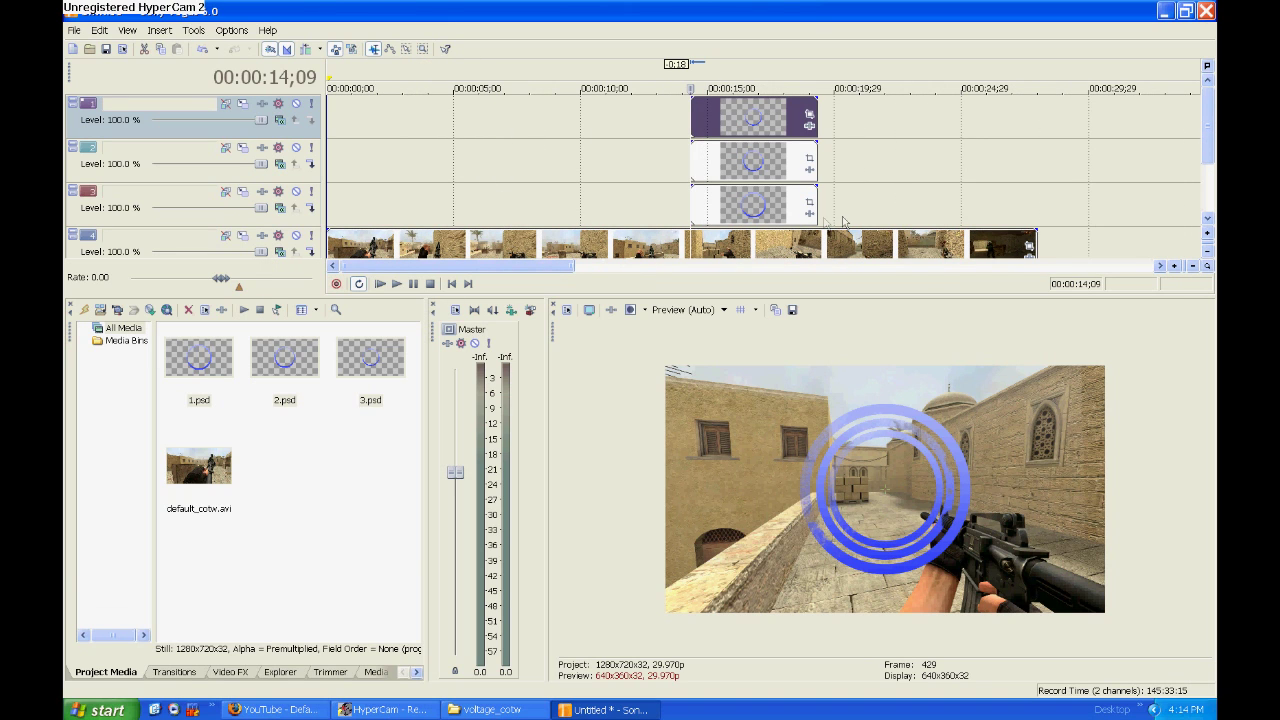
pyautogui.click(843, 221)
pyautogui.click(871, 218)
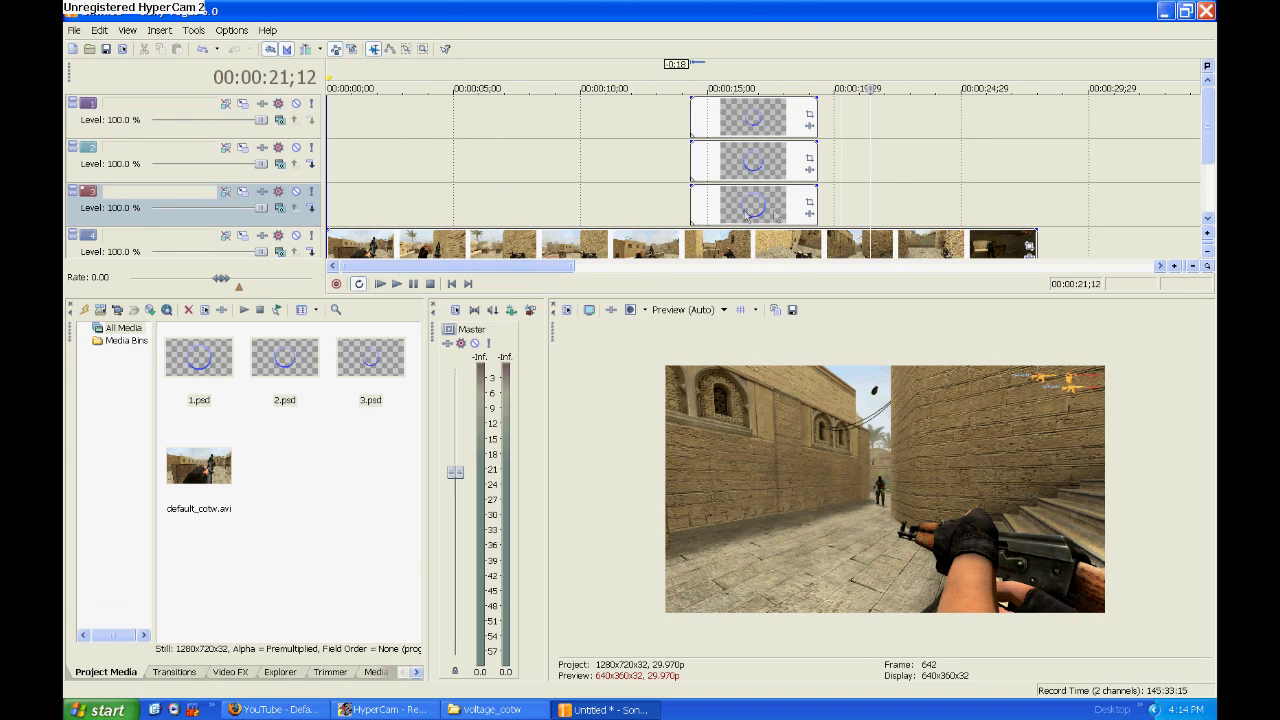
pyautogui.moveTo(748, 215); pyautogui.dragTo(930, 210)
pyautogui.moveTo(743, 176); pyautogui.dragTo(920, 183)
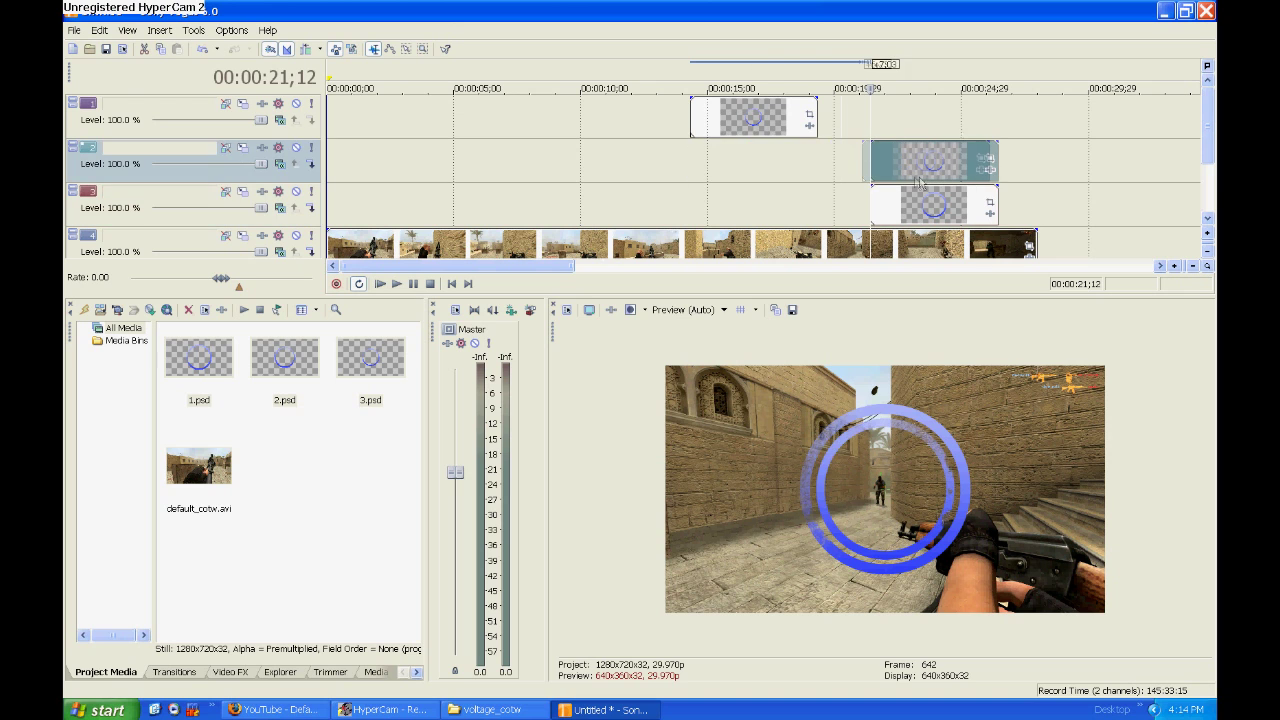
pyautogui.moveTo(743, 117); pyautogui.dragTo(926, 122)
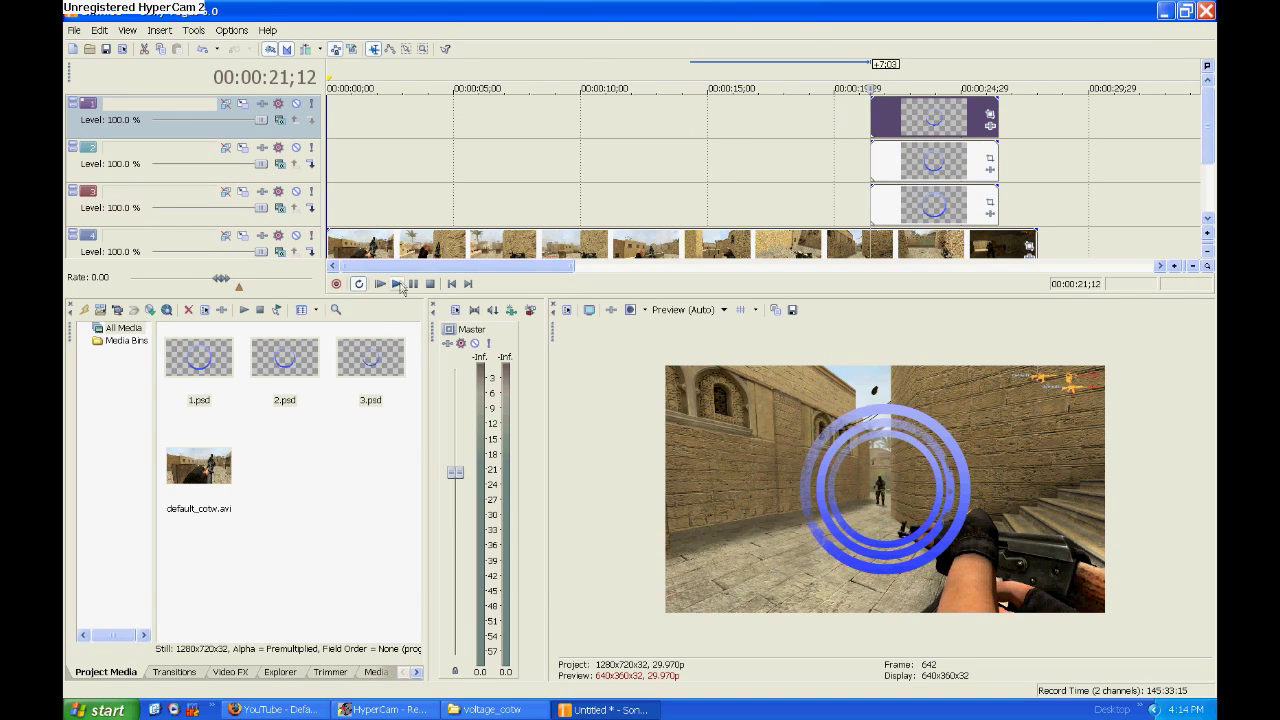
pyautogui.click(398, 285)
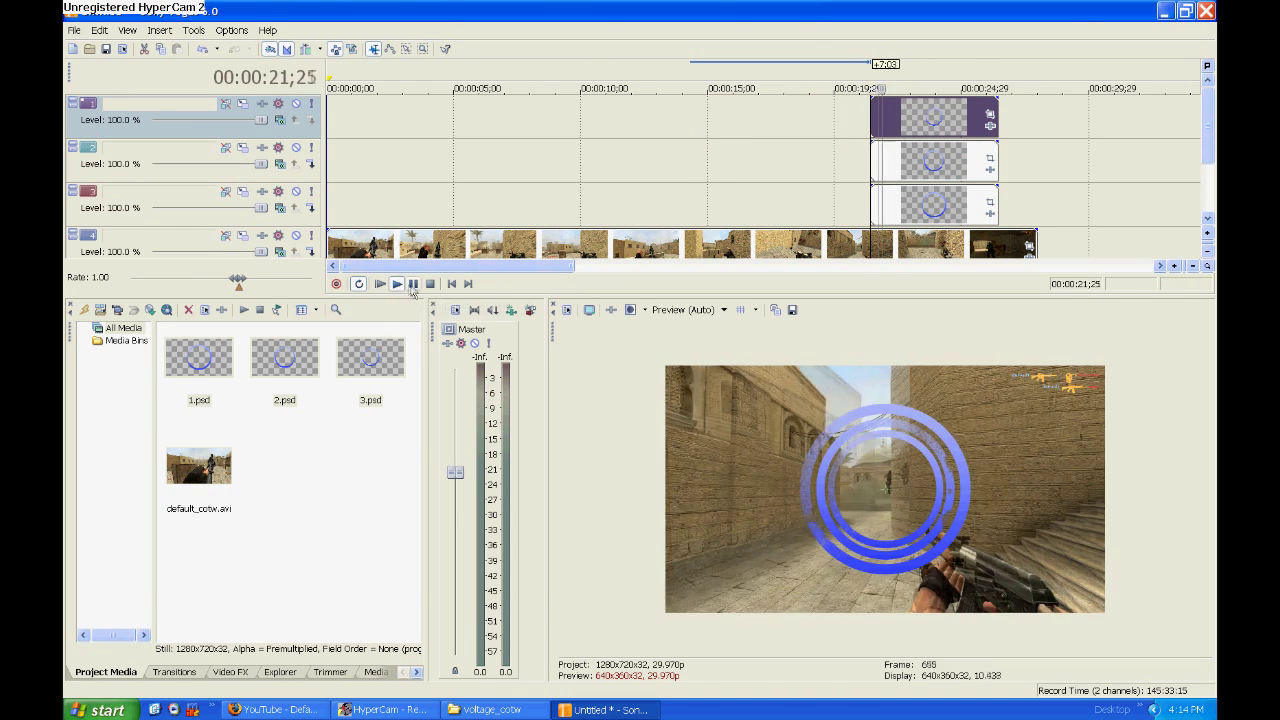
pyautogui.click(413, 284)
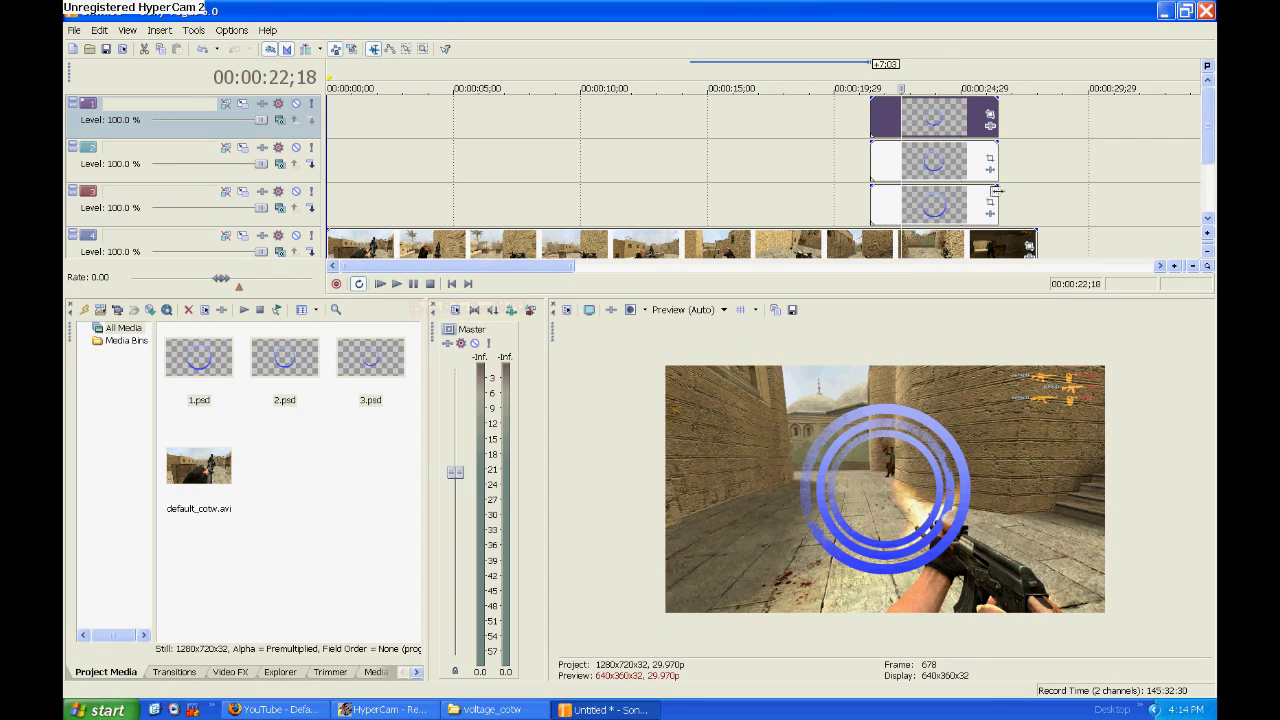